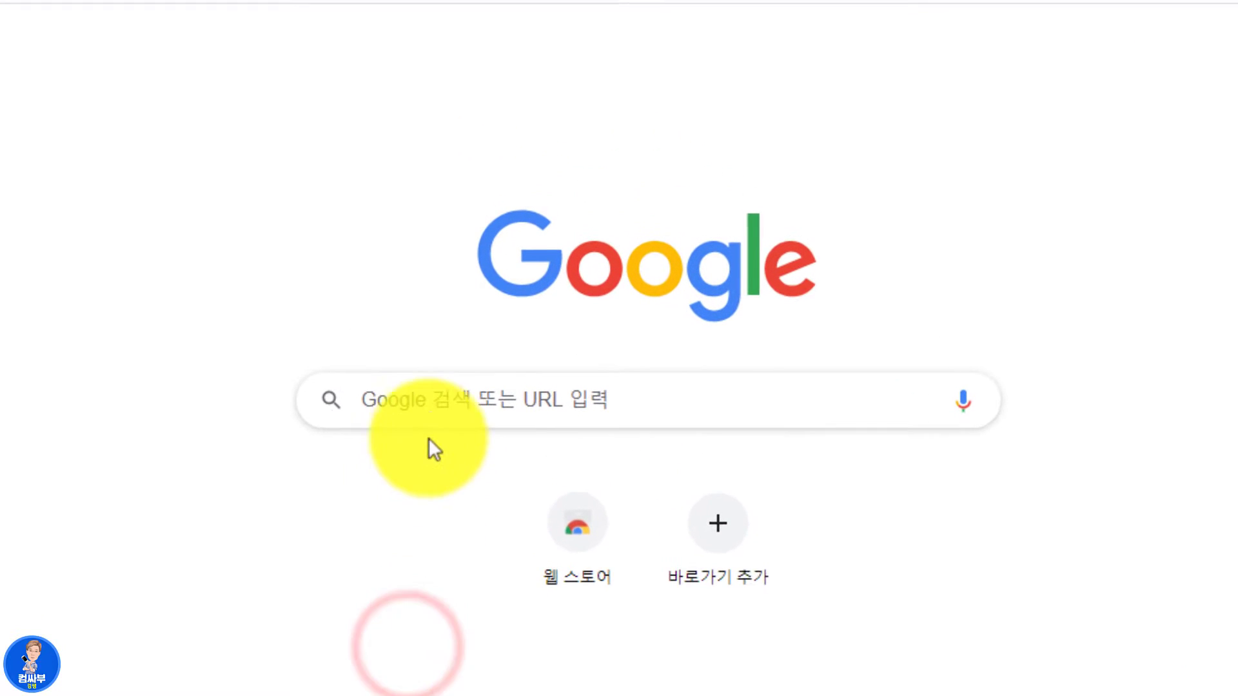
- Search Google for "3dpnet" and open the official 3DP Net latest version download page
click(428, 409)
text(3dp)
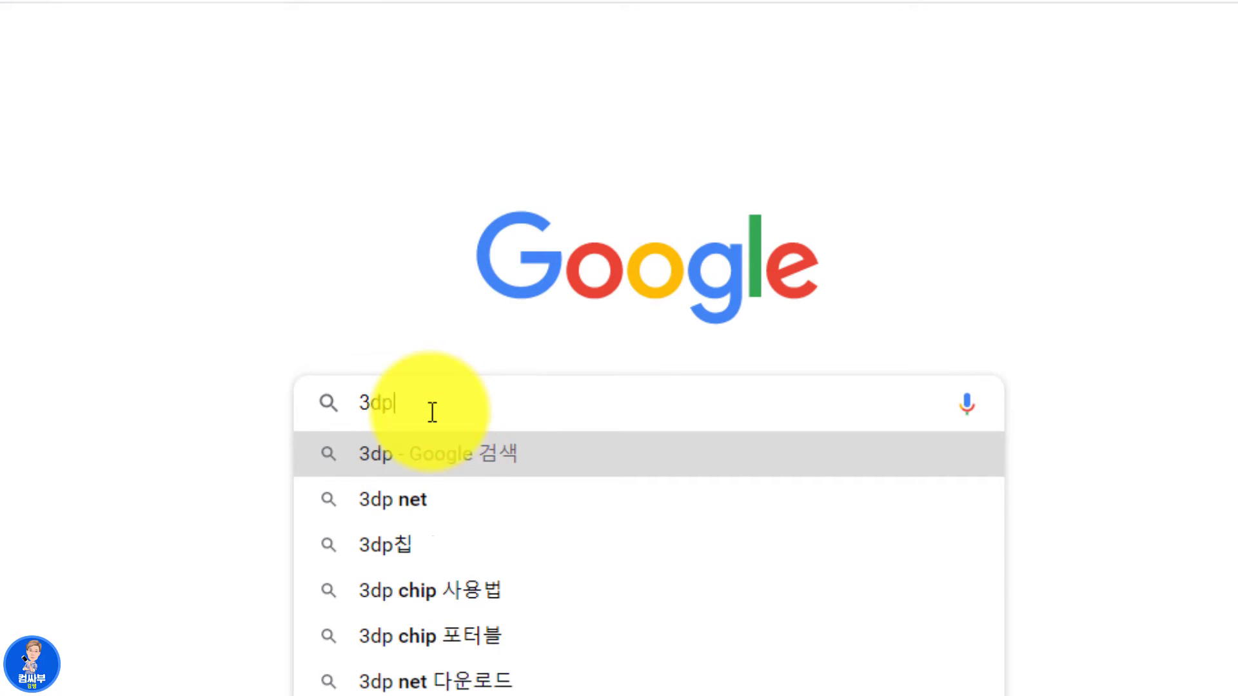
text(net)
key(Return)
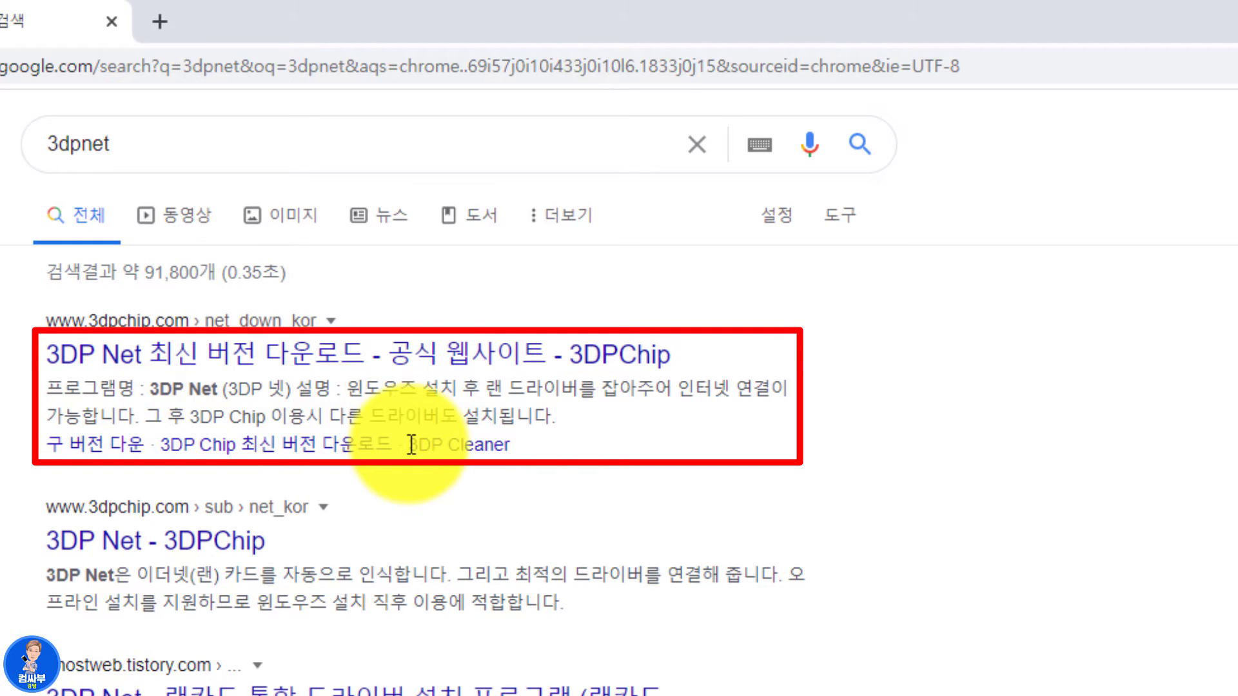
click(85, 353)
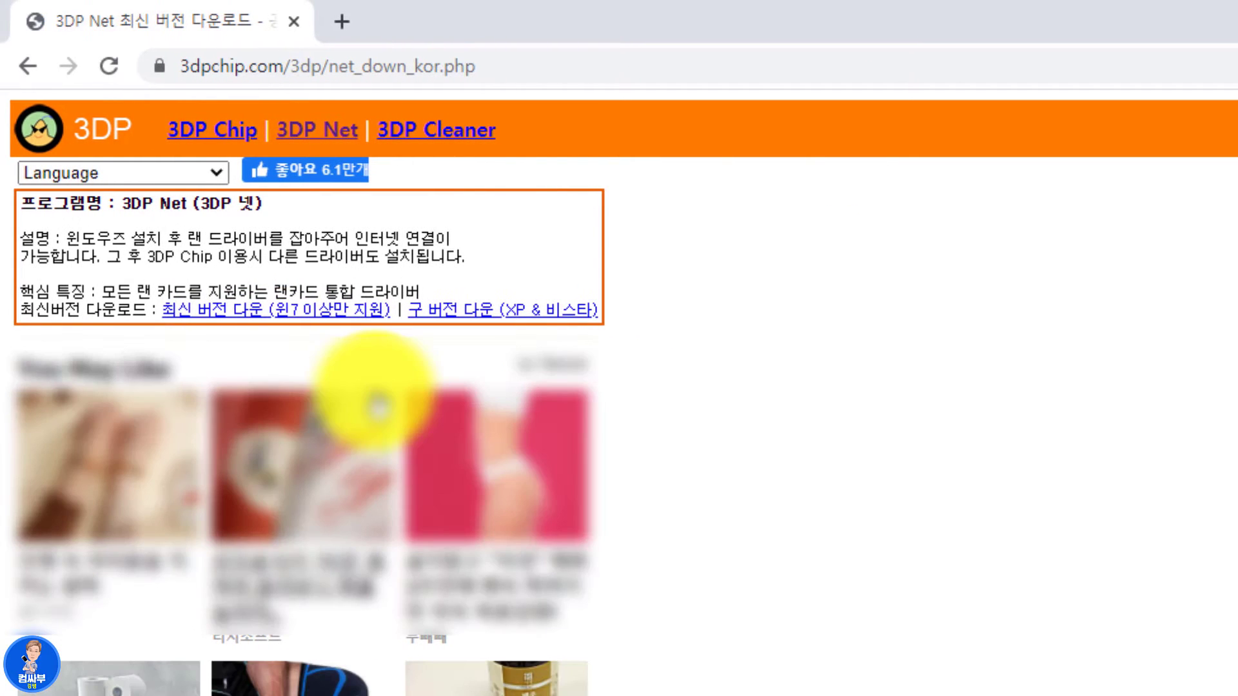
- Download the latest 3DP Net version for Windows 7 or later and open the 다운로드 folder containing it
click(223, 315)
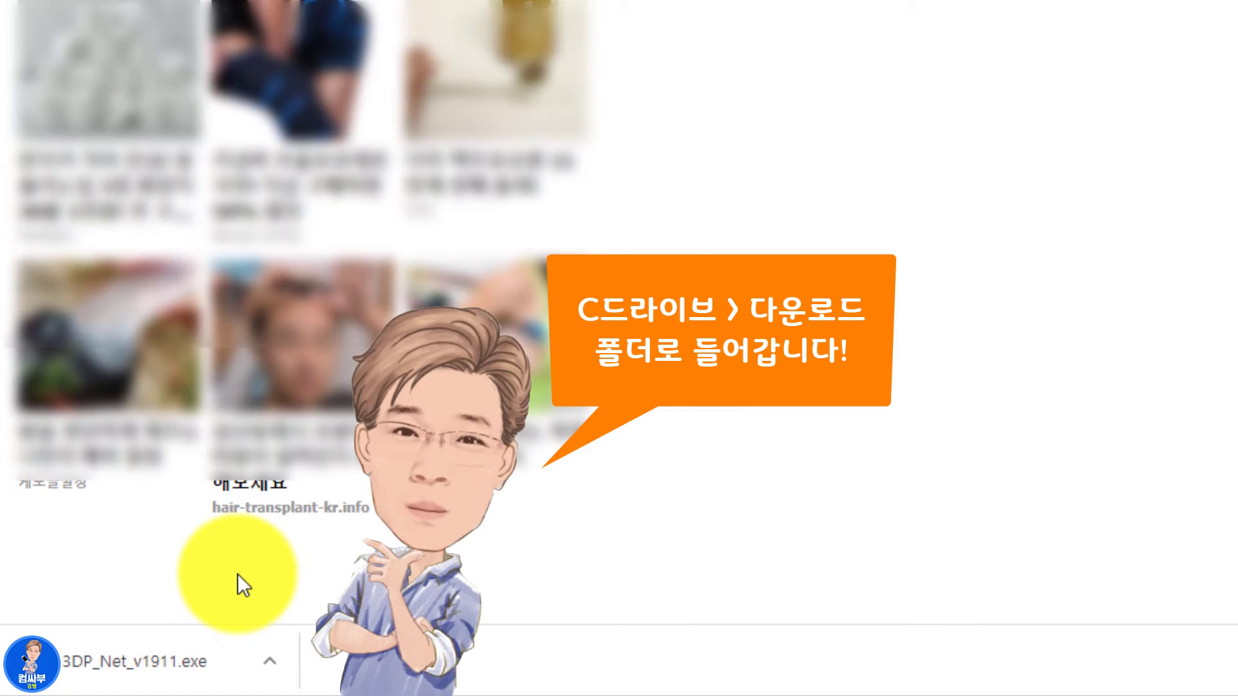
click(265, 659)
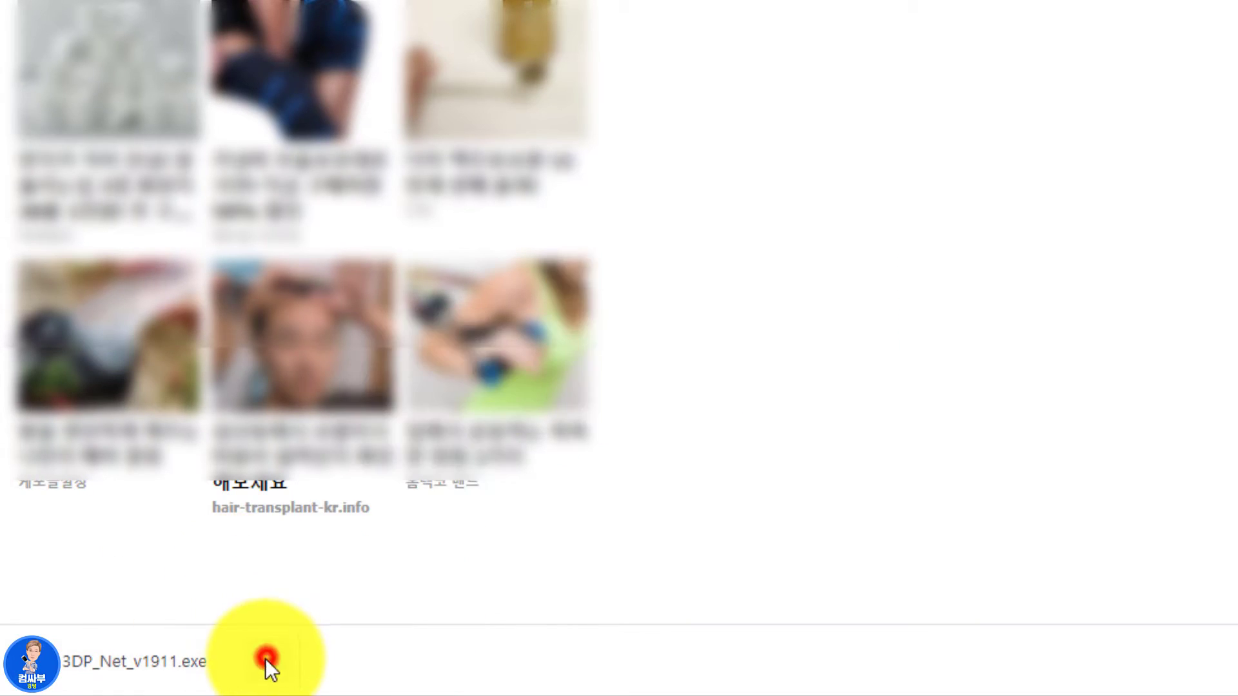
click(320, 581)
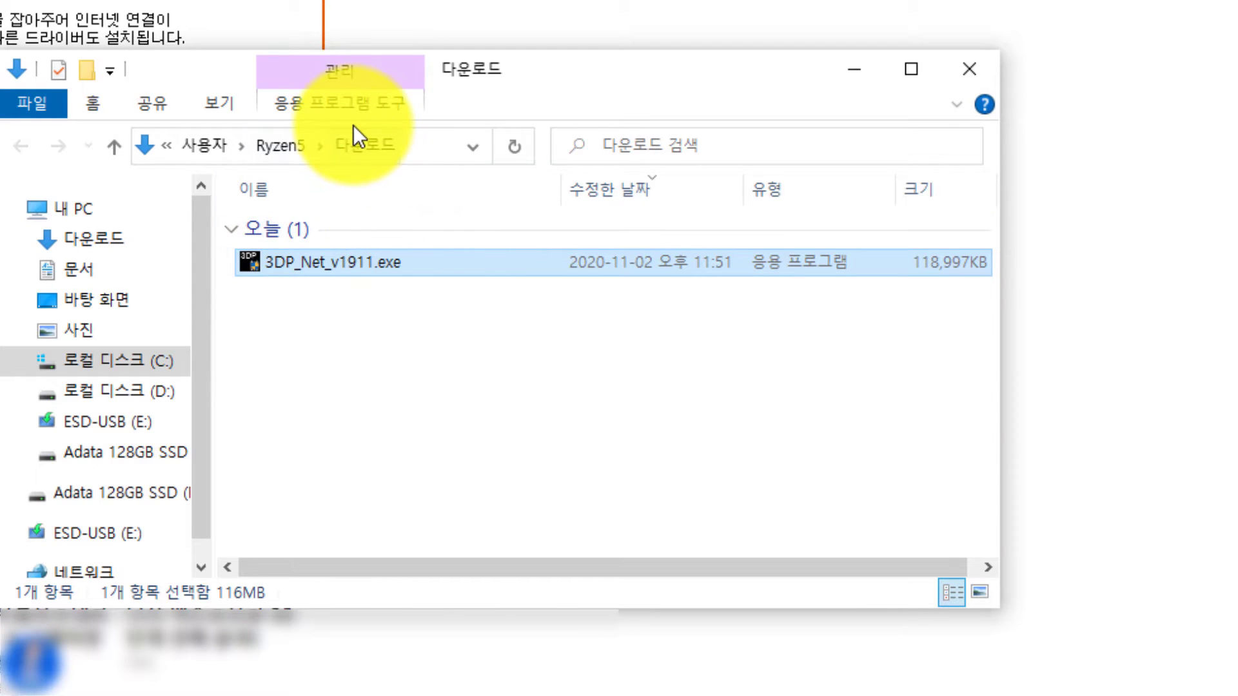
click(93, 245)
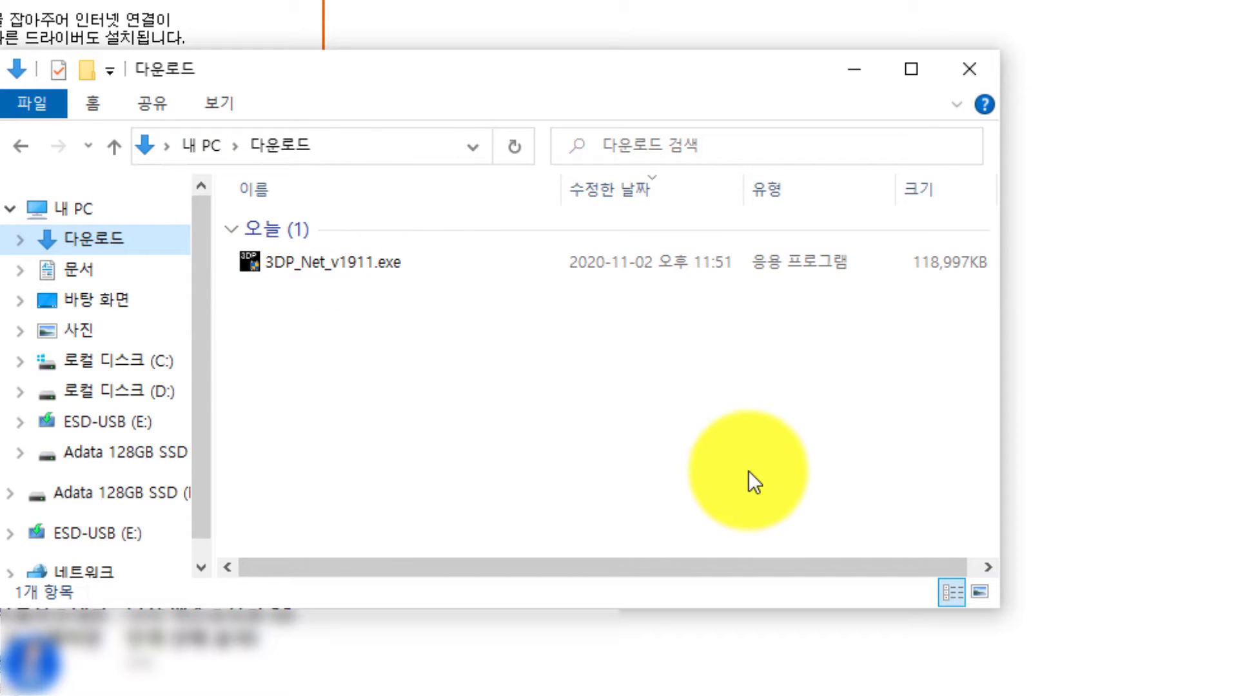
- Arrange two File Explorer windows side by side, one showing 다운로드 and the other the ESD-USB (E:) drive
key(super+Left)
key(ctrl+n)
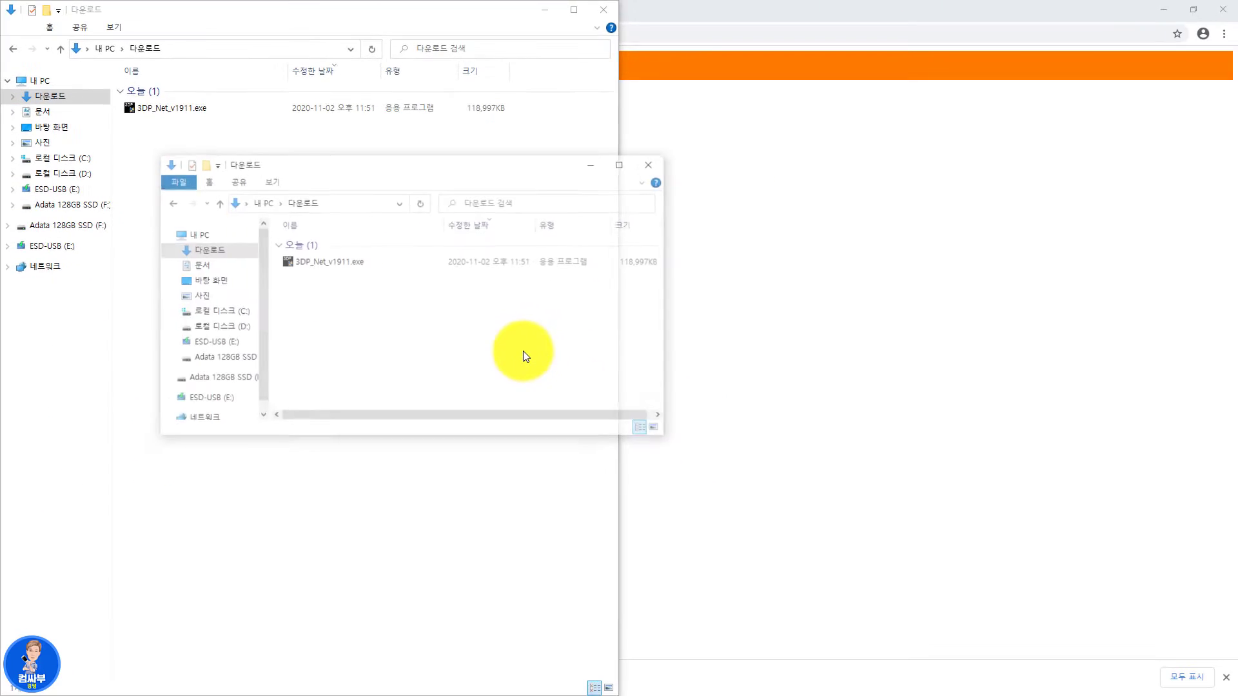
key(super+Right)
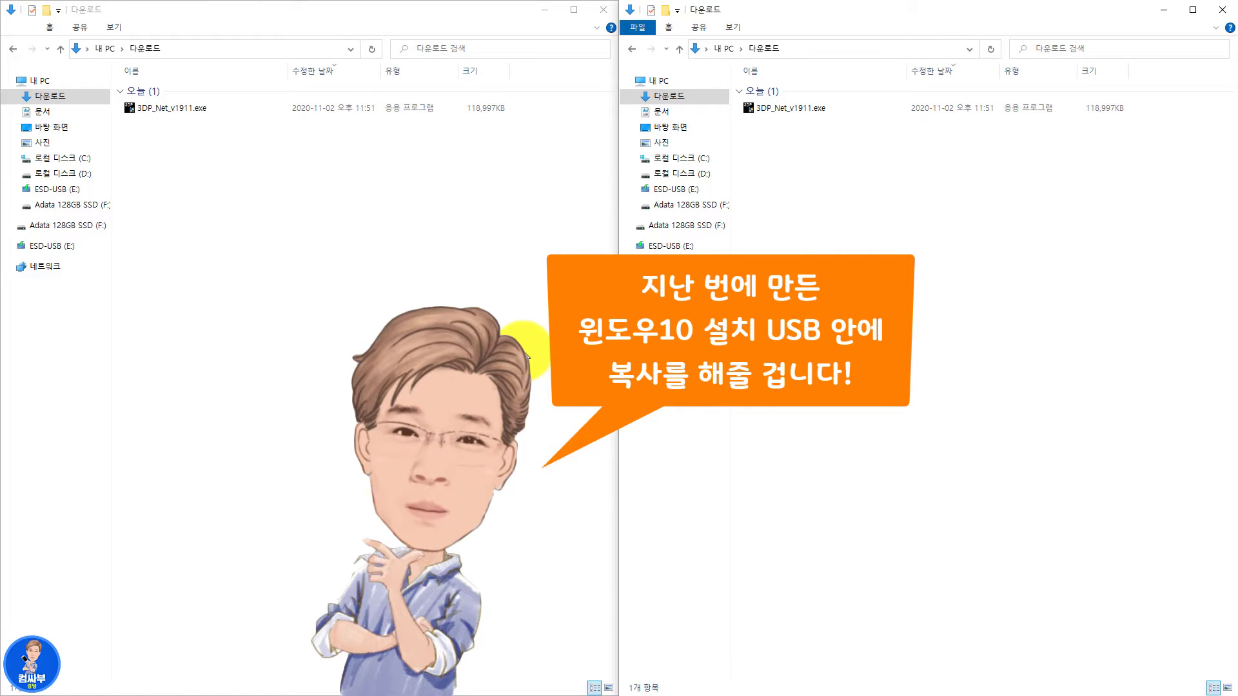
click(677, 189)
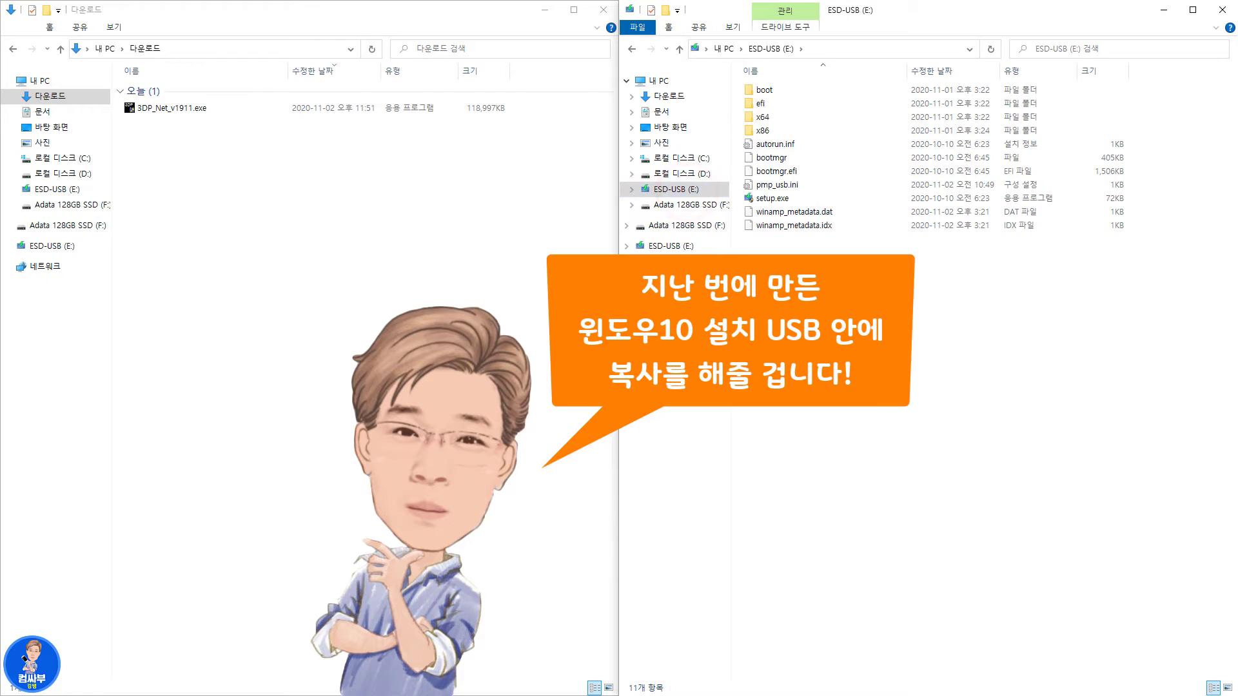
- Create a folder named 프로그램 in the root of the ESD-USB (E:) drive and open it
key(ctrl+shift+n)
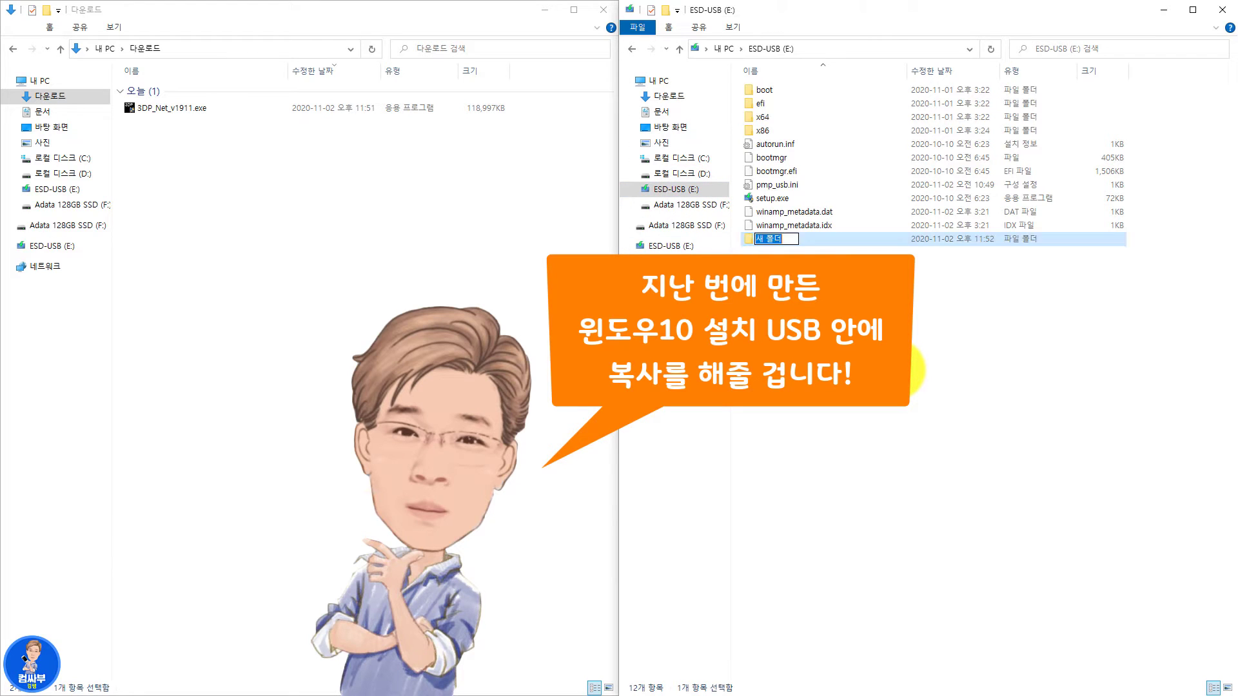
text(프로그램)
key(Return)
key(Return)
- Move 3DP_Net_v1911.exe from 다운로드 into the 프로그램 folder on the USB drive, agreeing to move it without its properties
click(146, 153)
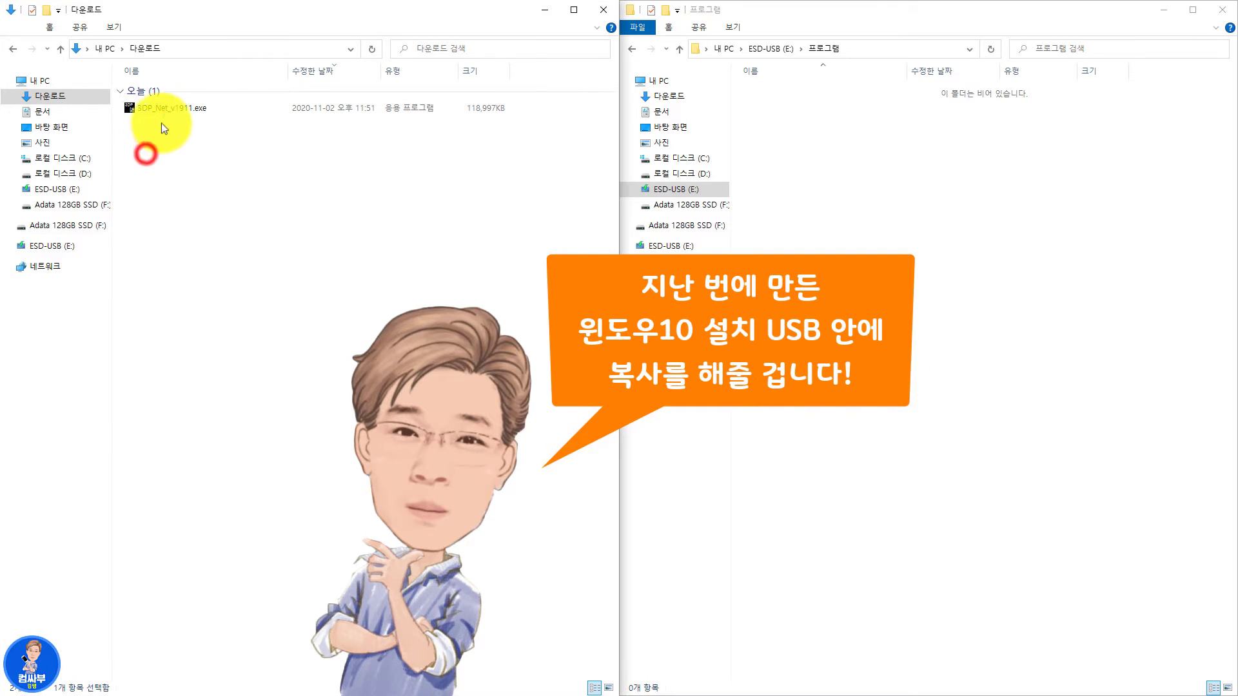
click(164, 114)
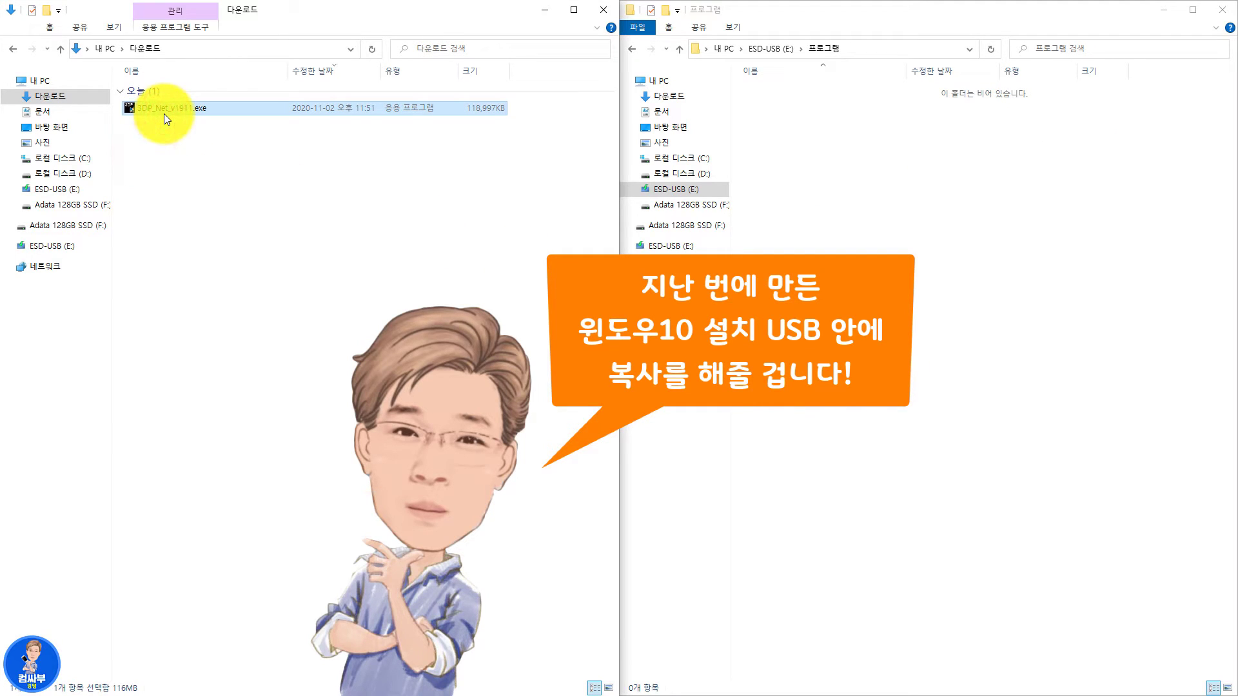
drag(164, 113, 952, 253)
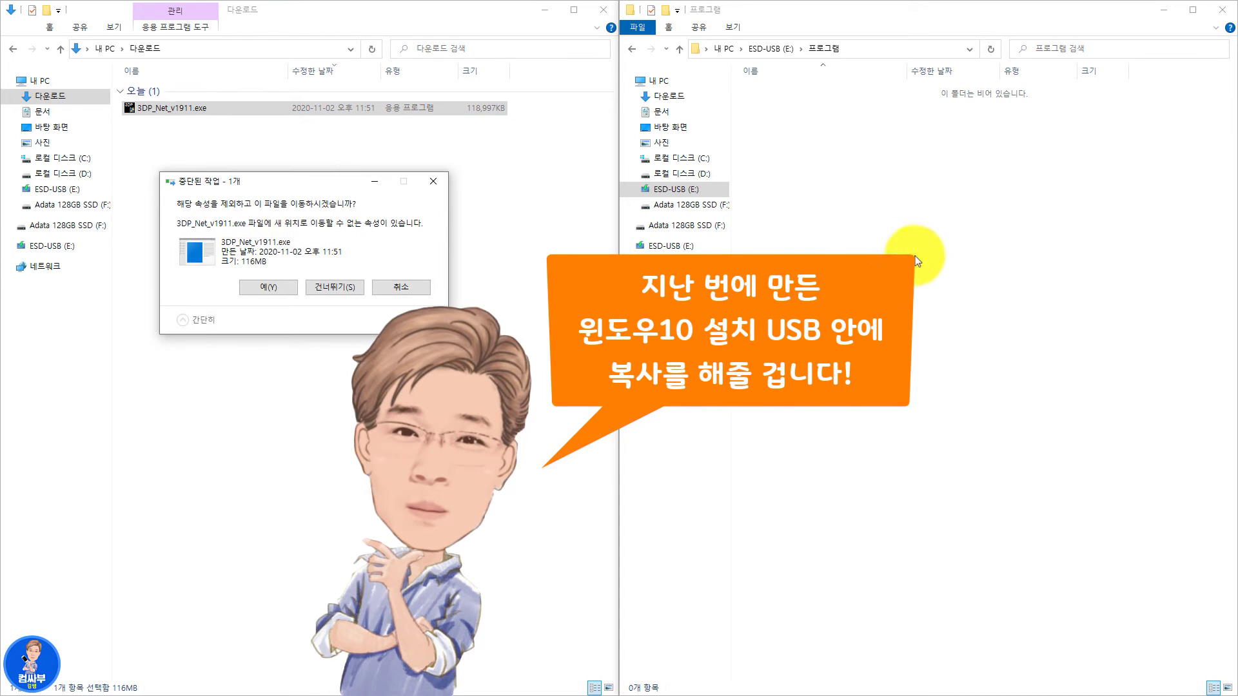
click(283, 288)
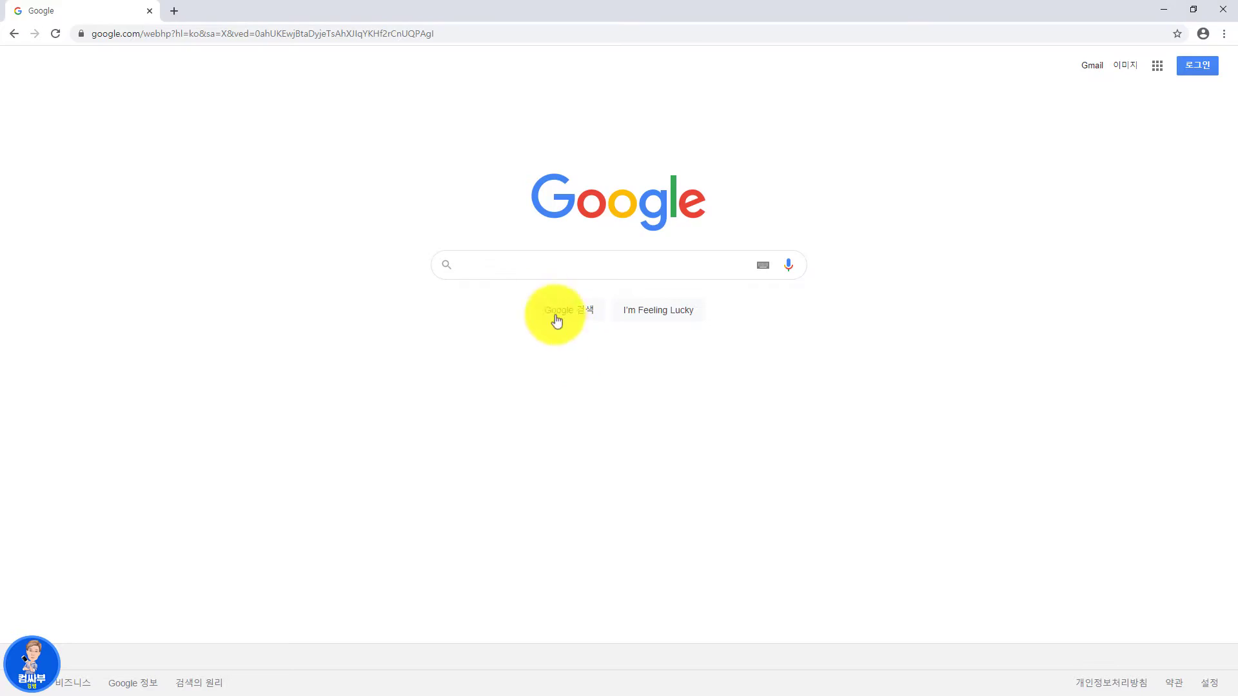
- Search Google for "lg전자 노트북 드라이버" and open the LG전자서비스 다운로드 자료실 page
click(525, 268)
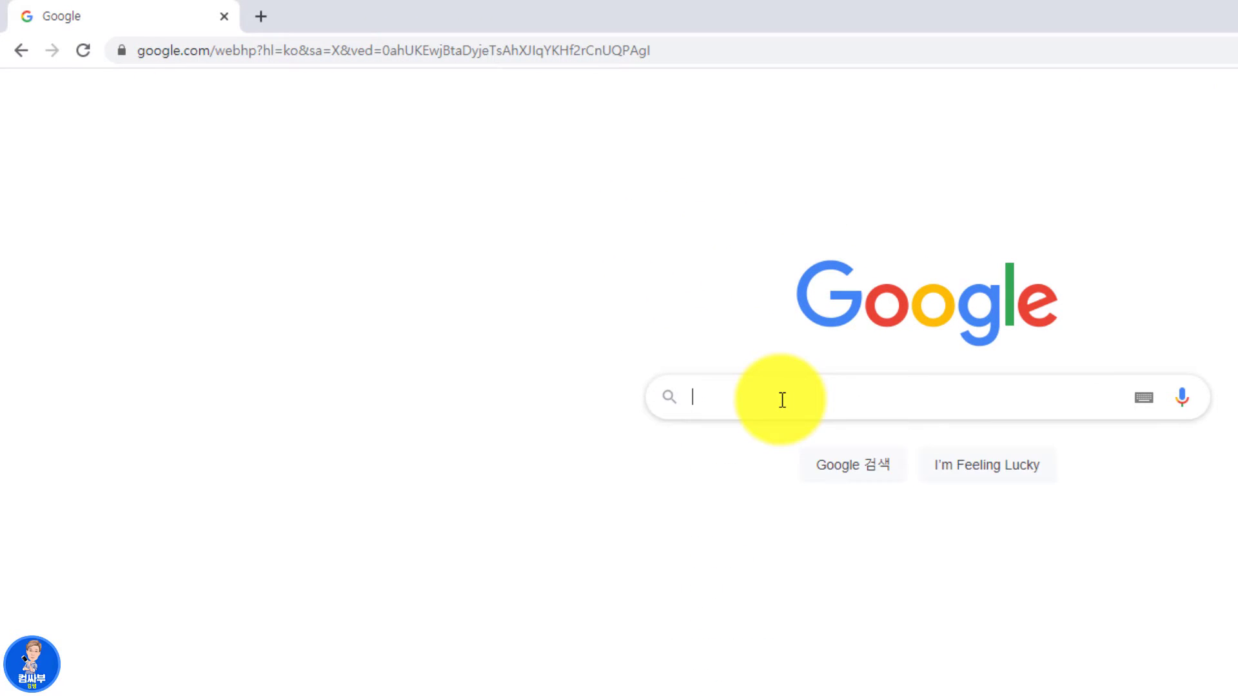
text(lg젅자 노트북 드라입)
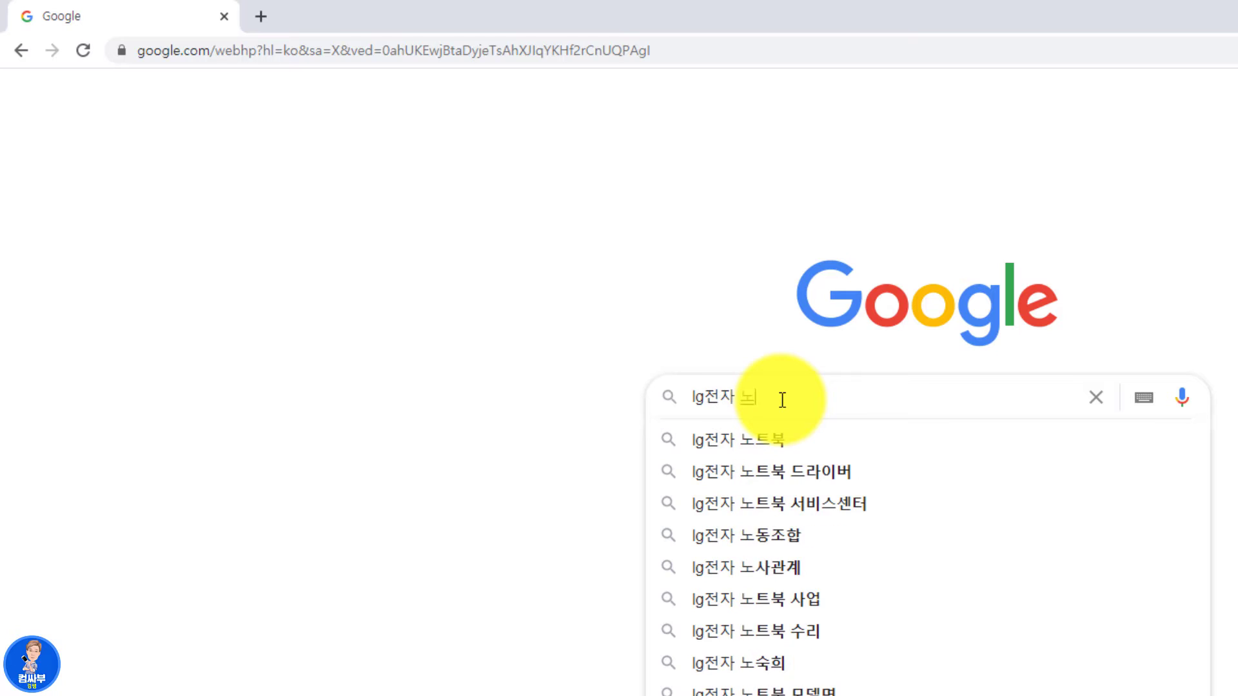
text(버)
key(Return)
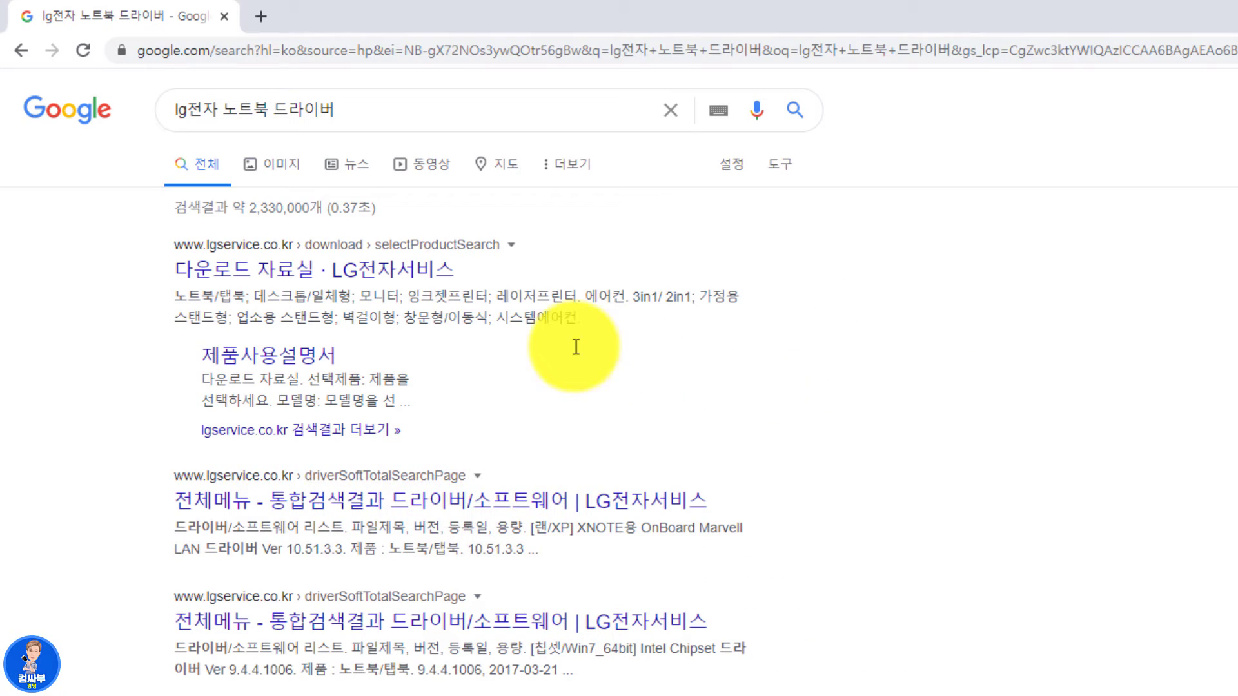
click(296, 274)
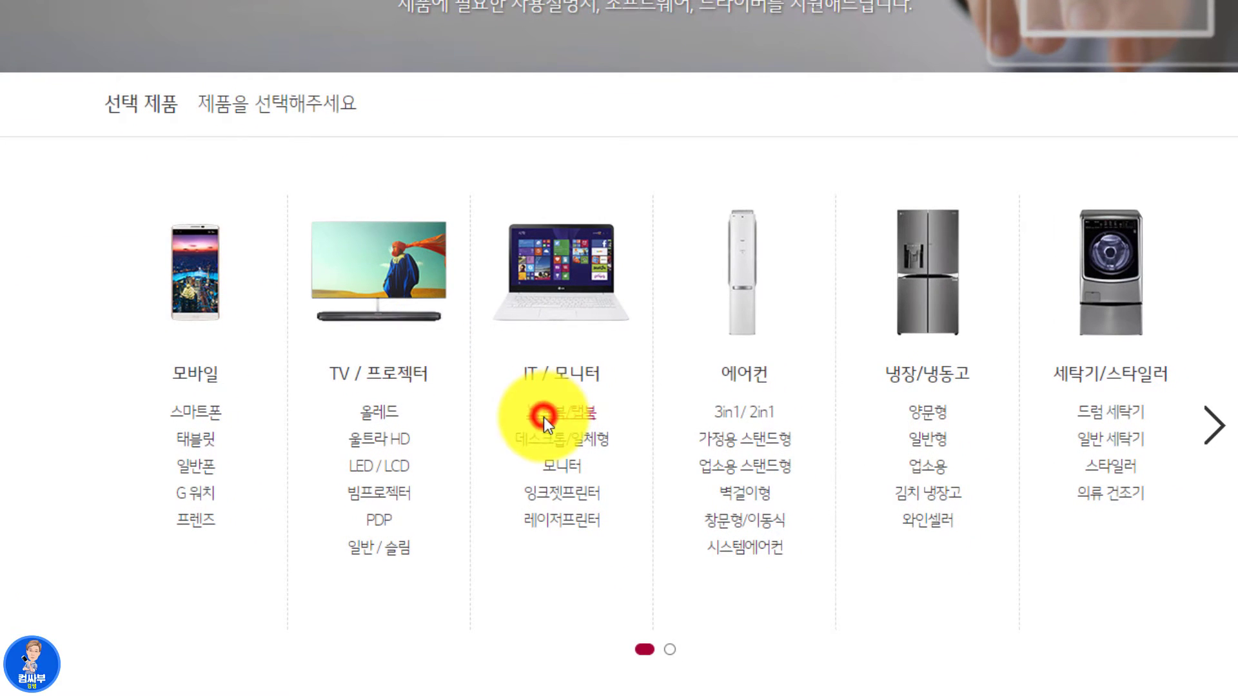
- Choose the 노트북/탭북 product category and search for model 15ZD950-G
click(545, 417)
click(480, 285)
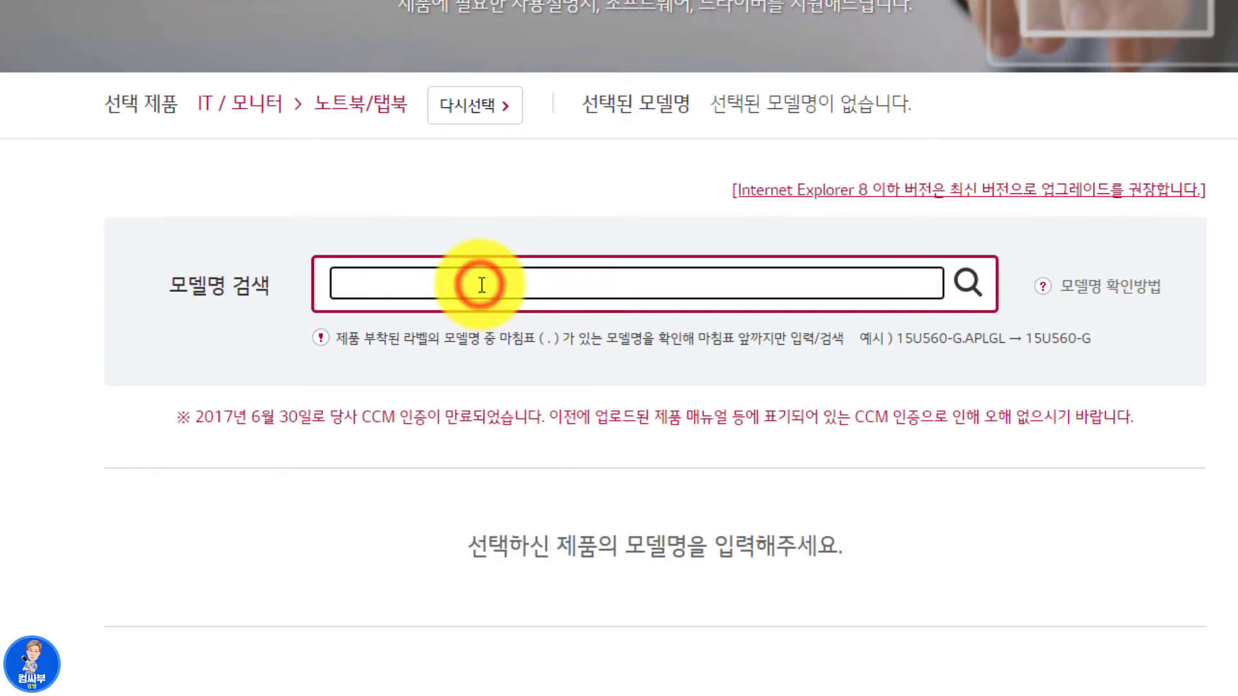
click(482, 284)
text(15Zd)
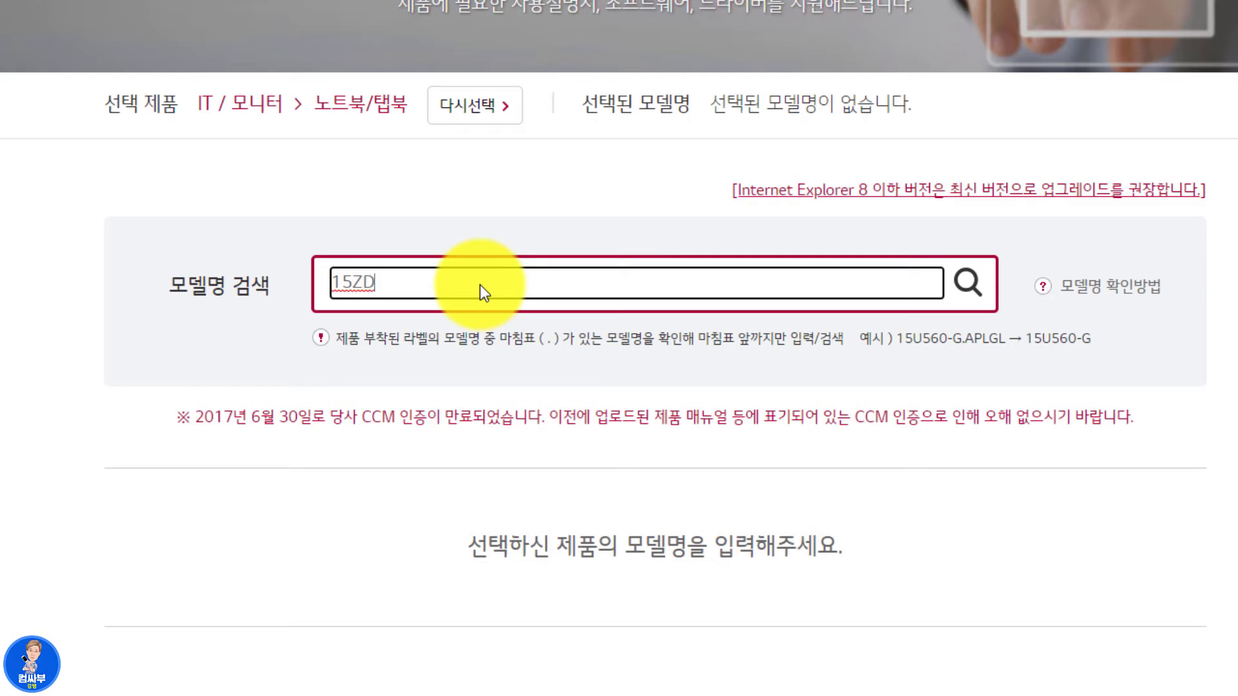
text(950-gx)
key(BackSpace)
key(Return)
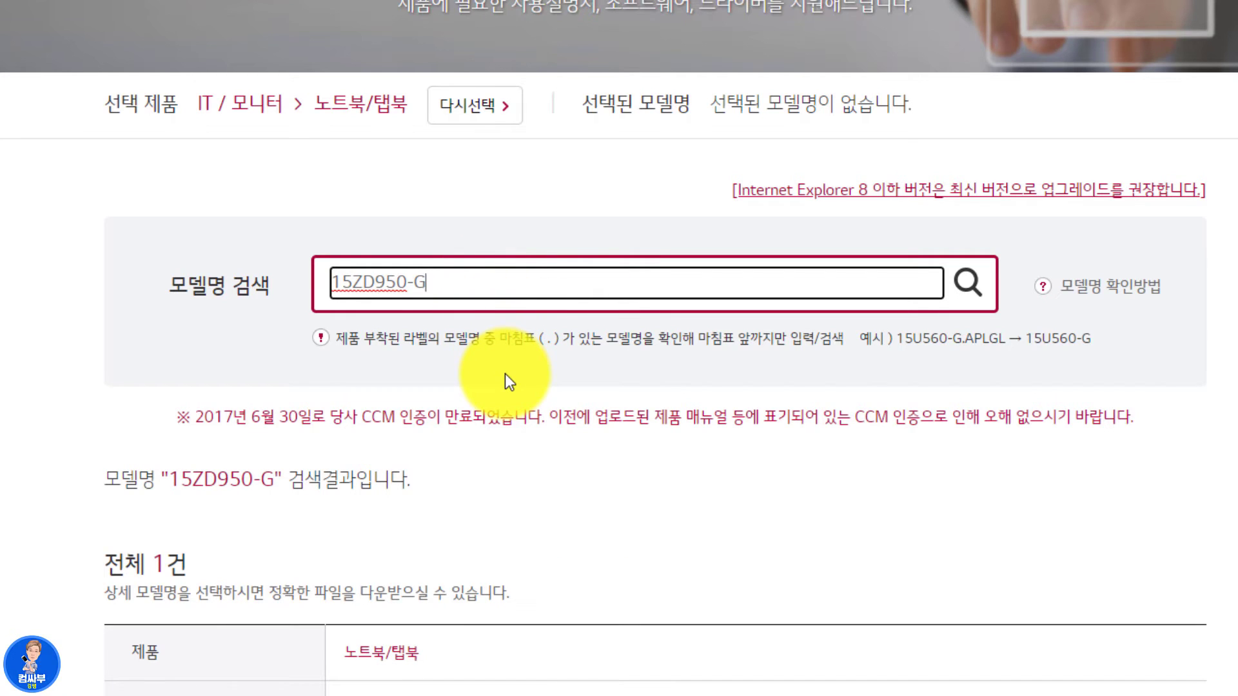
- Select the 15ZD950-G model and download its Win10_64bit Realtek USB FE Family Controller driver from the 랜 category
scroll(505, 373, down, 7)
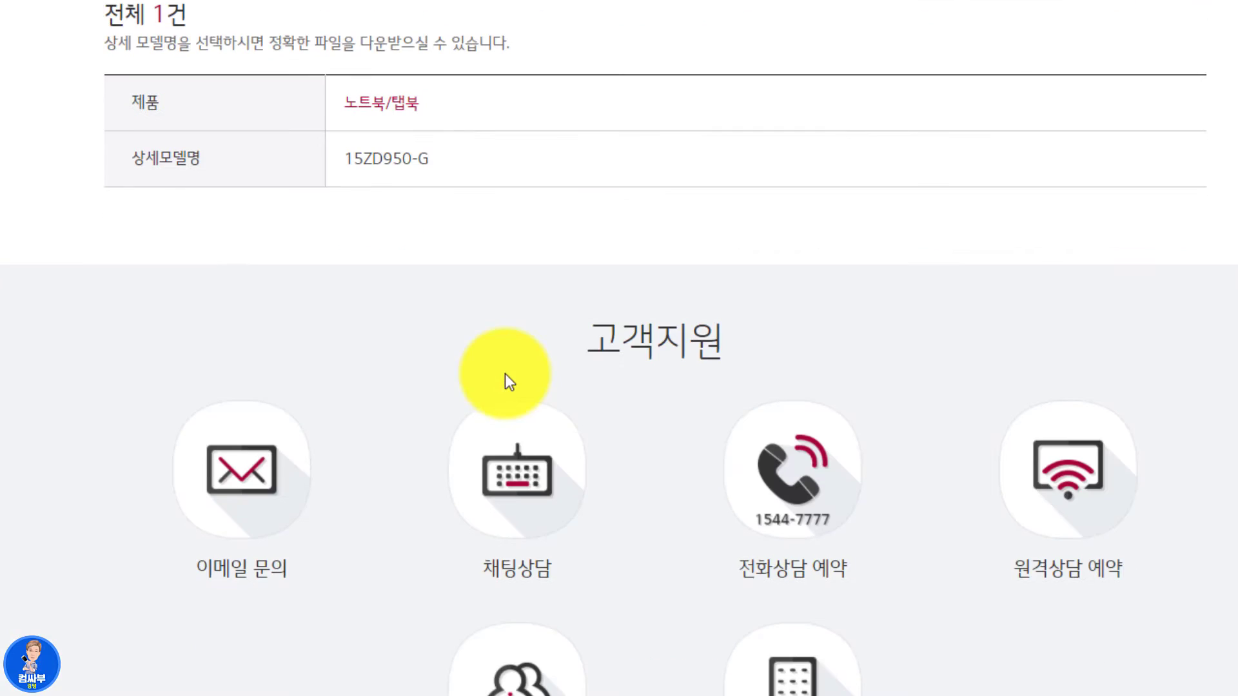
click(401, 161)
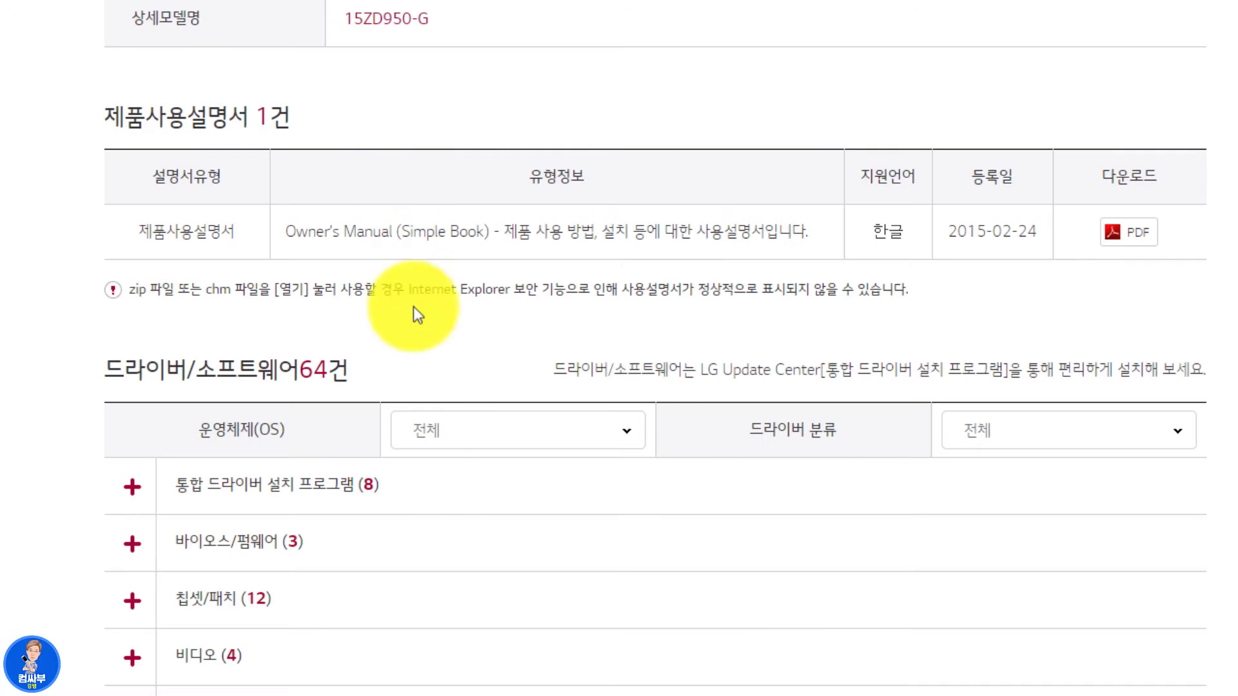
scroll(429, 505, down, 5)
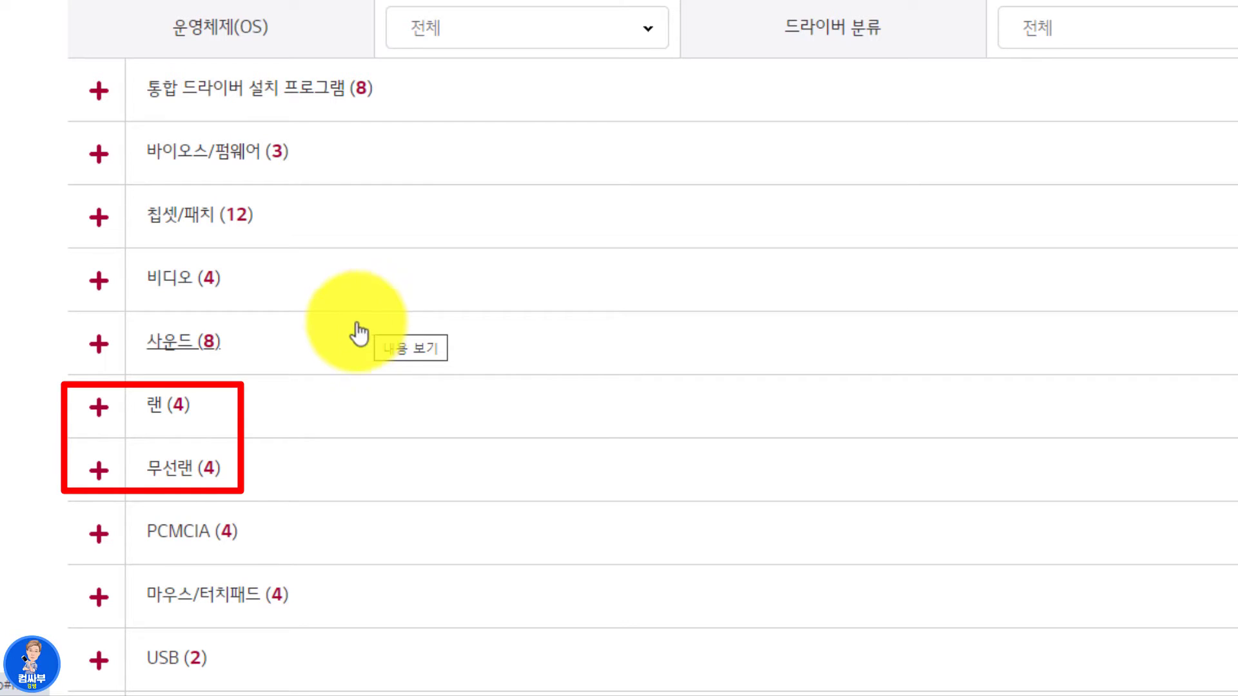
click(162, 405)
scroll(230, 436, down, 5)
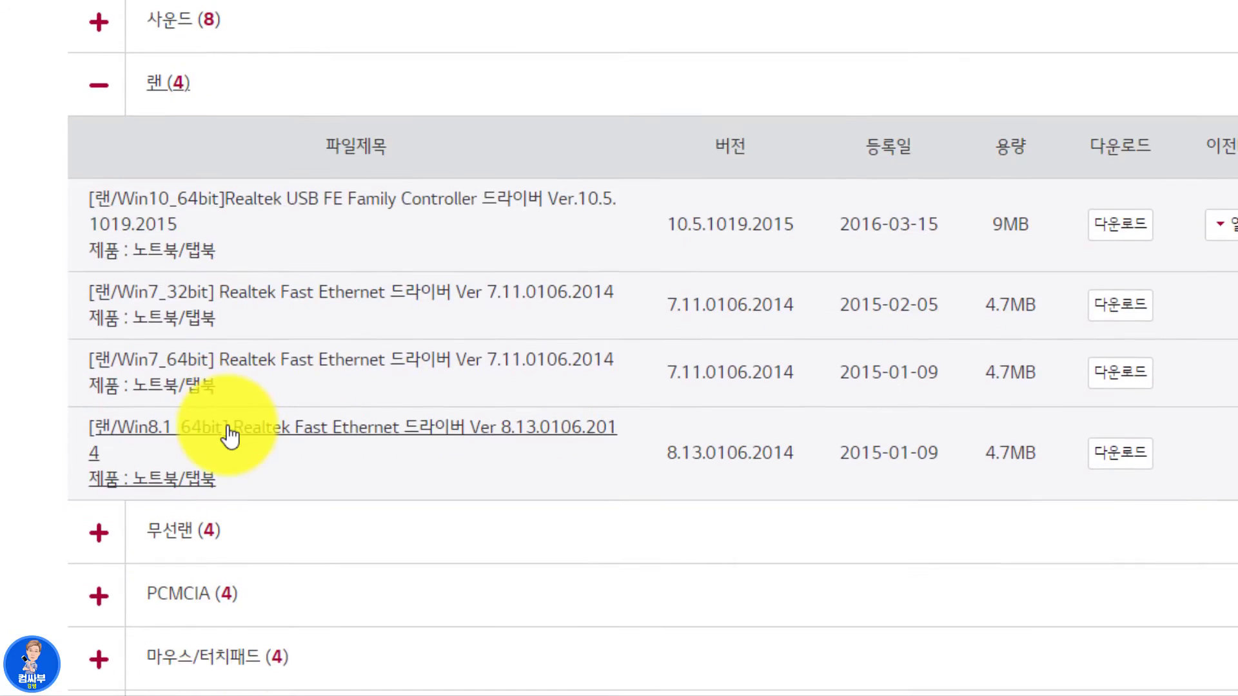
click(1122, 239)
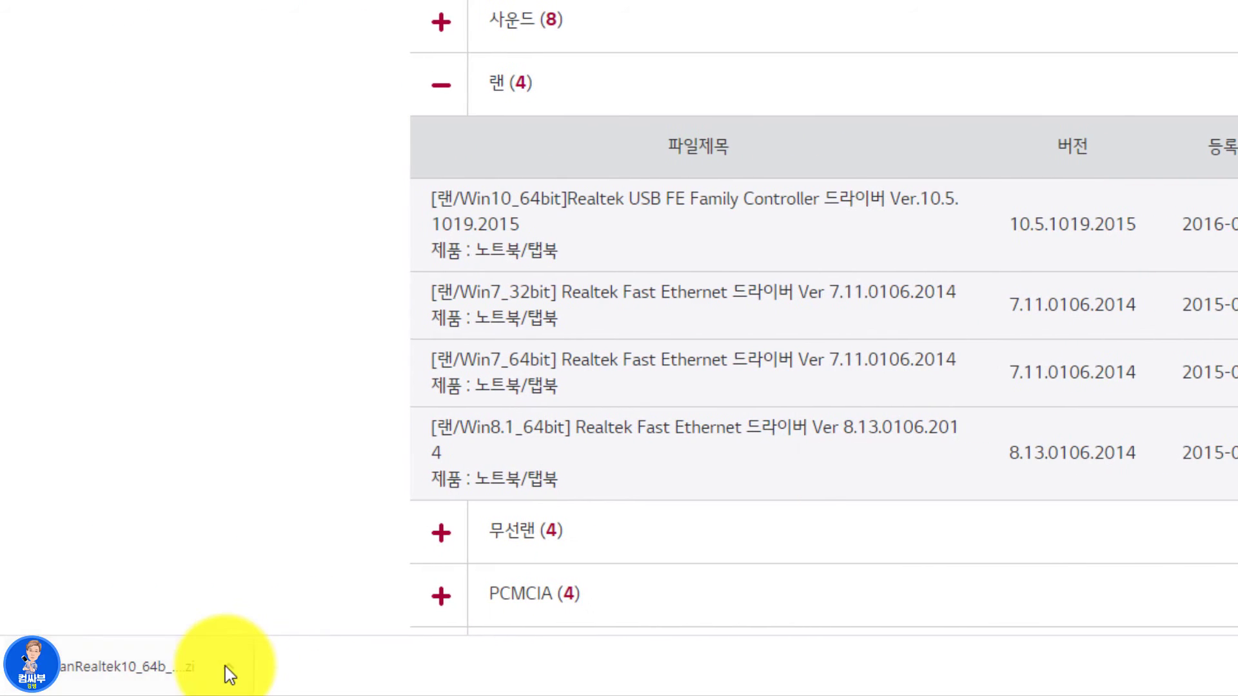
- Show the downloaded LAN driver zip in its folder and place a second File Explorer window beside it showing ESD-USB (E:)
click(229, 667)
click(308, 591)
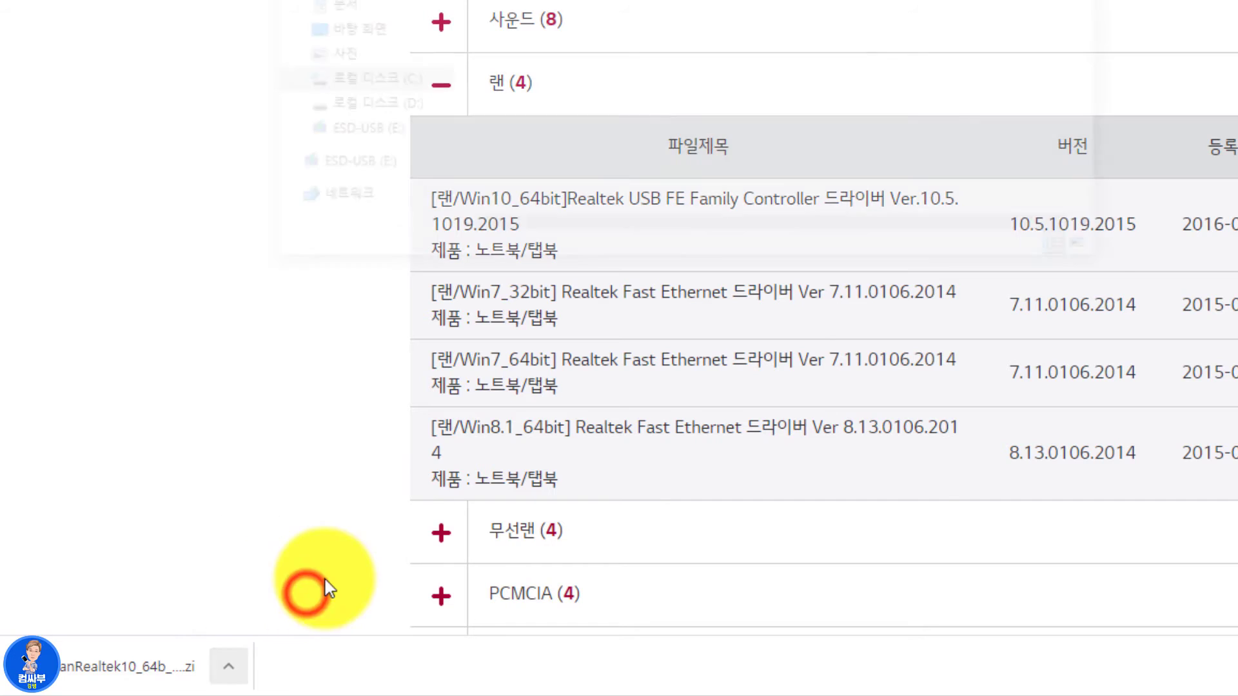
click(889, 116)
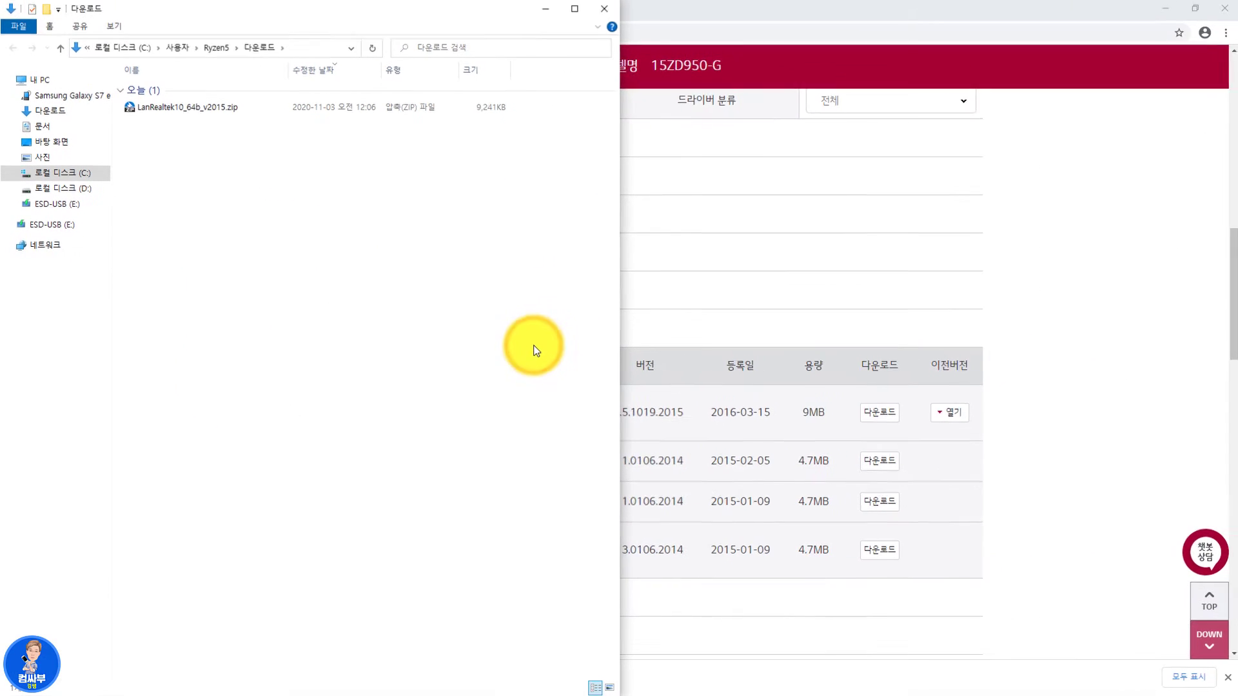
click(203, 109)
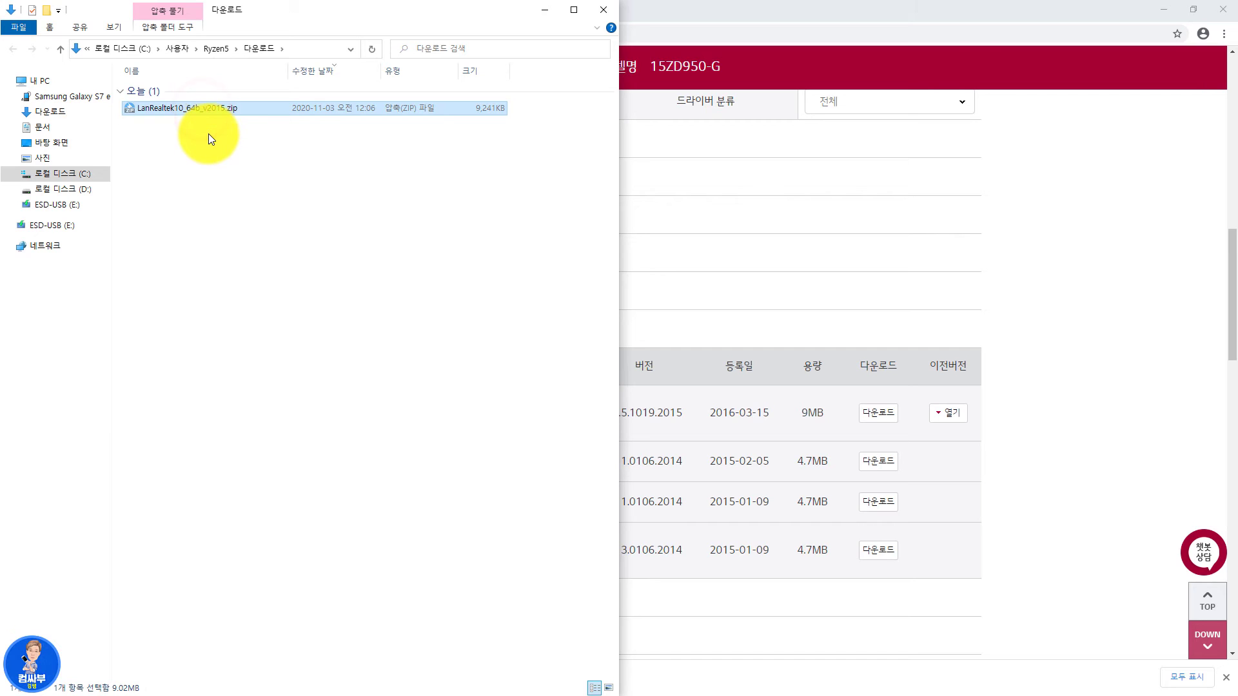
key(ctrl+n)
key(super+Right)
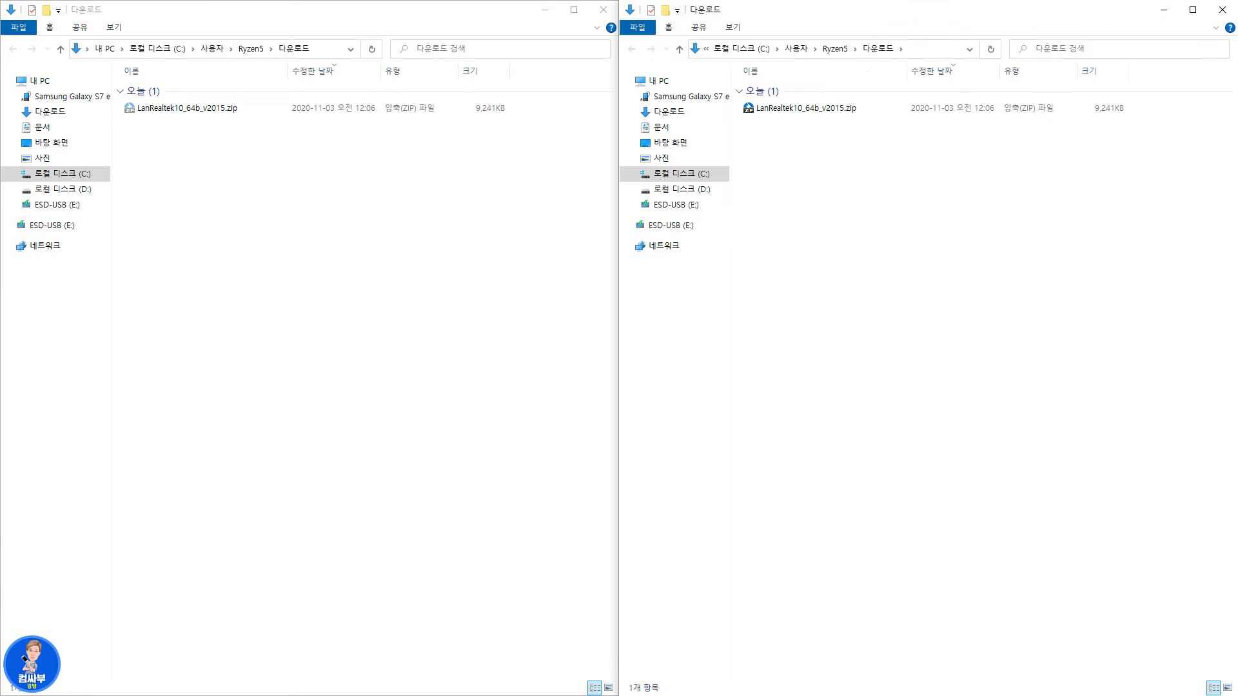
click(676, 205)
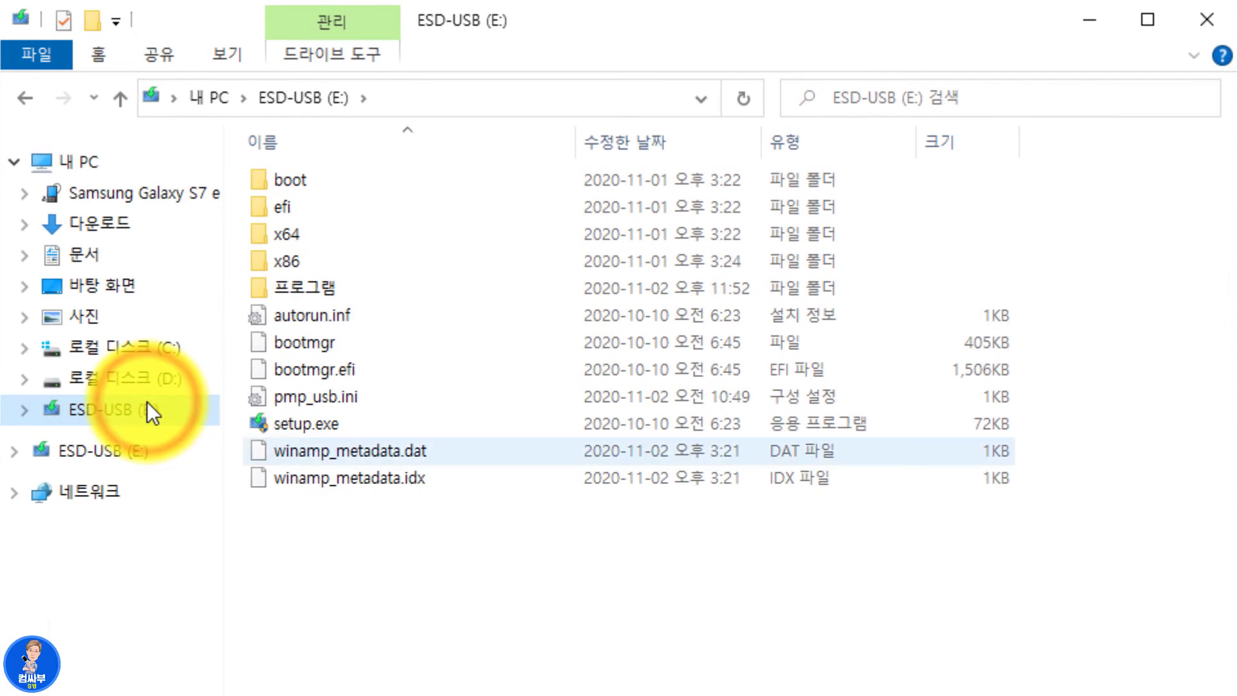
- Check the contents of the 프로그램 folder, then create a folder named 드라이버 in the root of ESD-USB (E:)
double_click(331, 287)
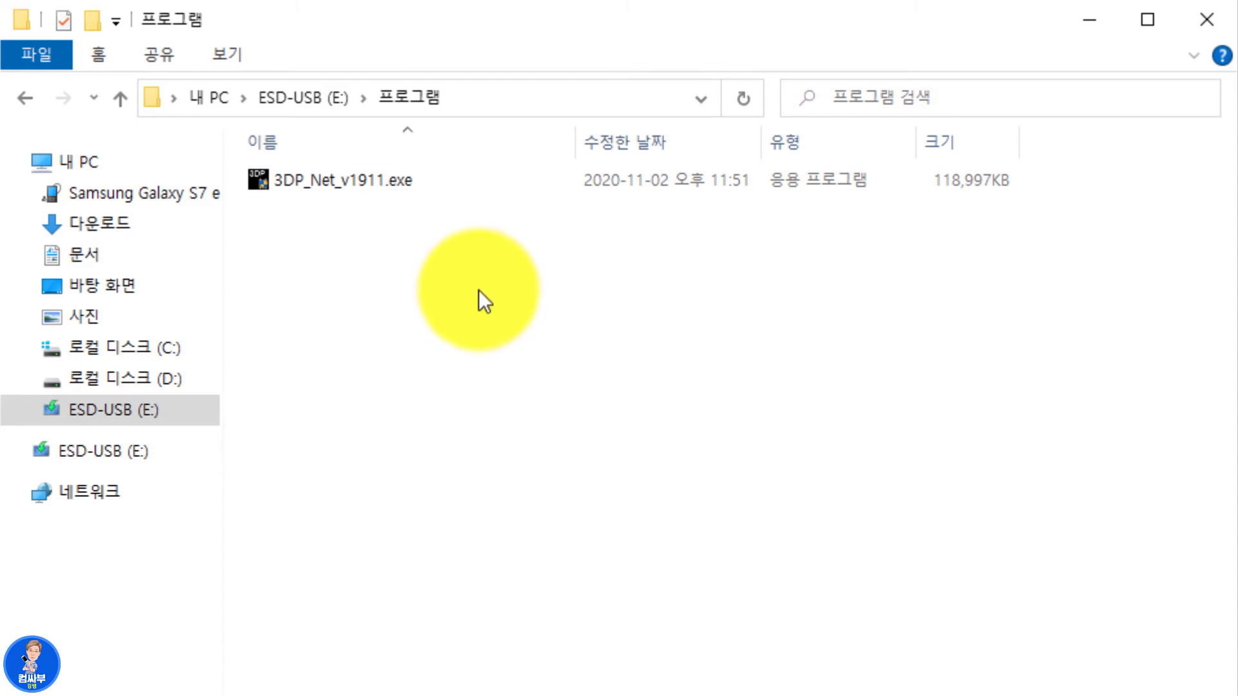
click(301, 96)
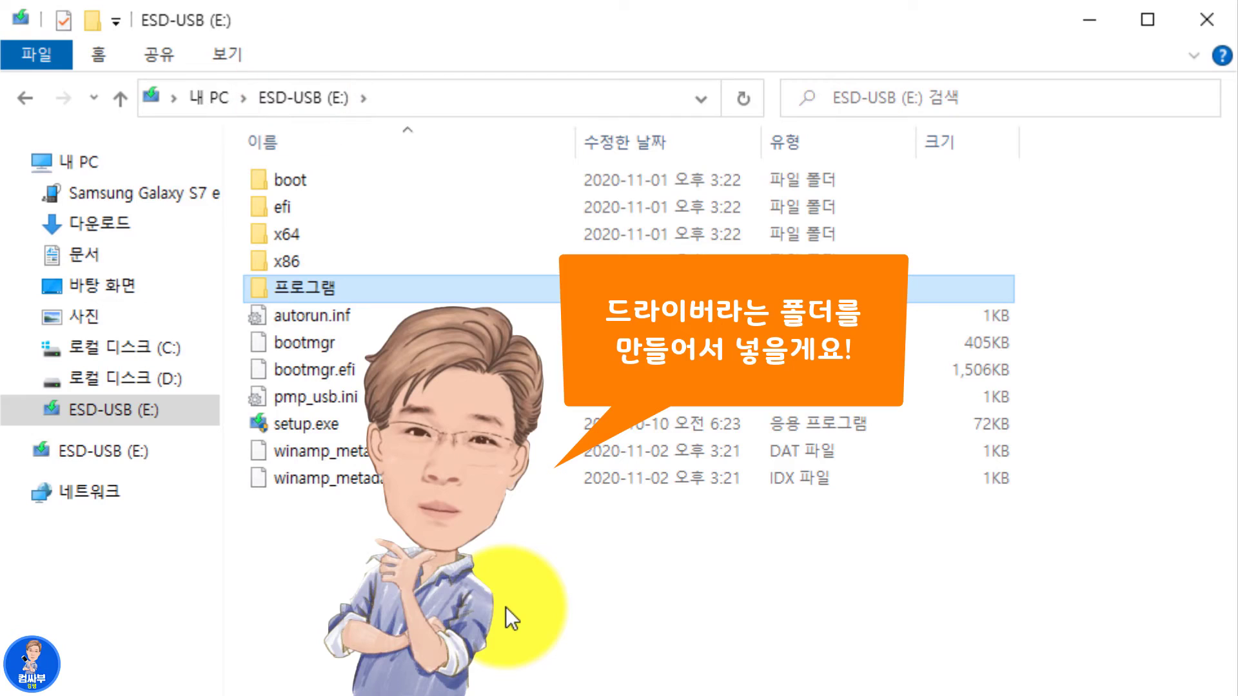
key(ctrl+shift+n)
text(emfk)
key(BackSpace)
key(BackSpace)
key(BackSpace)
key(BackSpace)
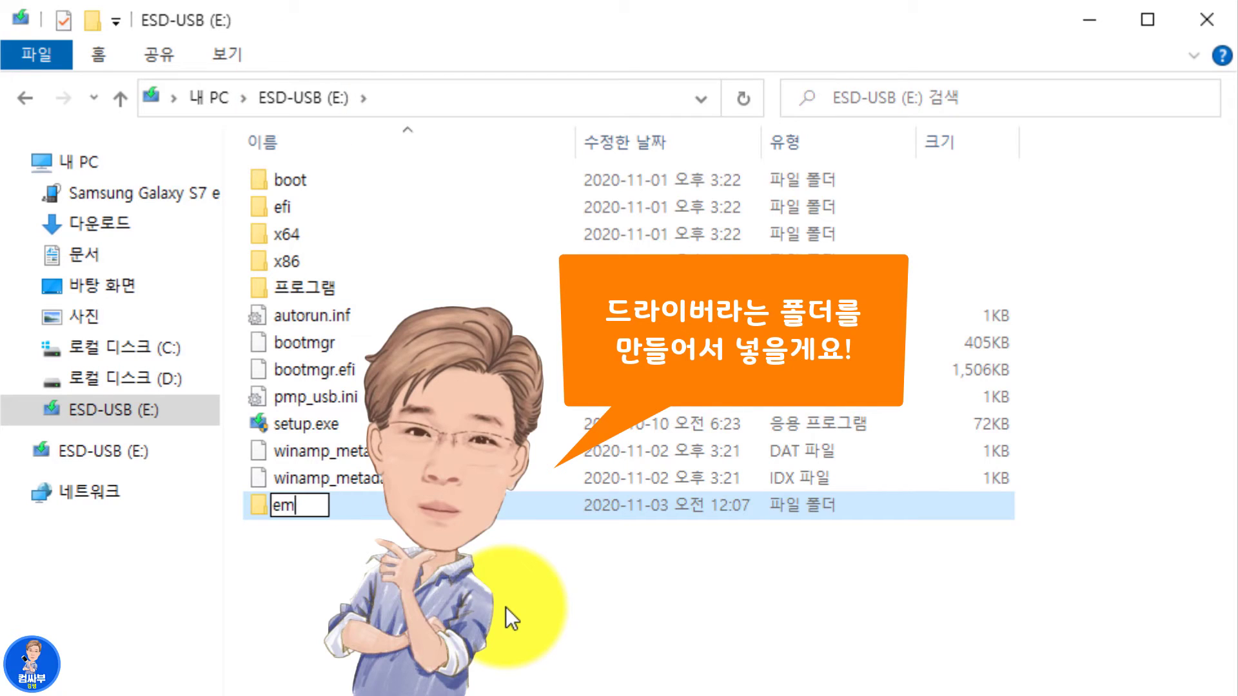
text(들압)
key(BackSpace)
key(BackSpace)
key(BackSpace)
key(BackSpace)
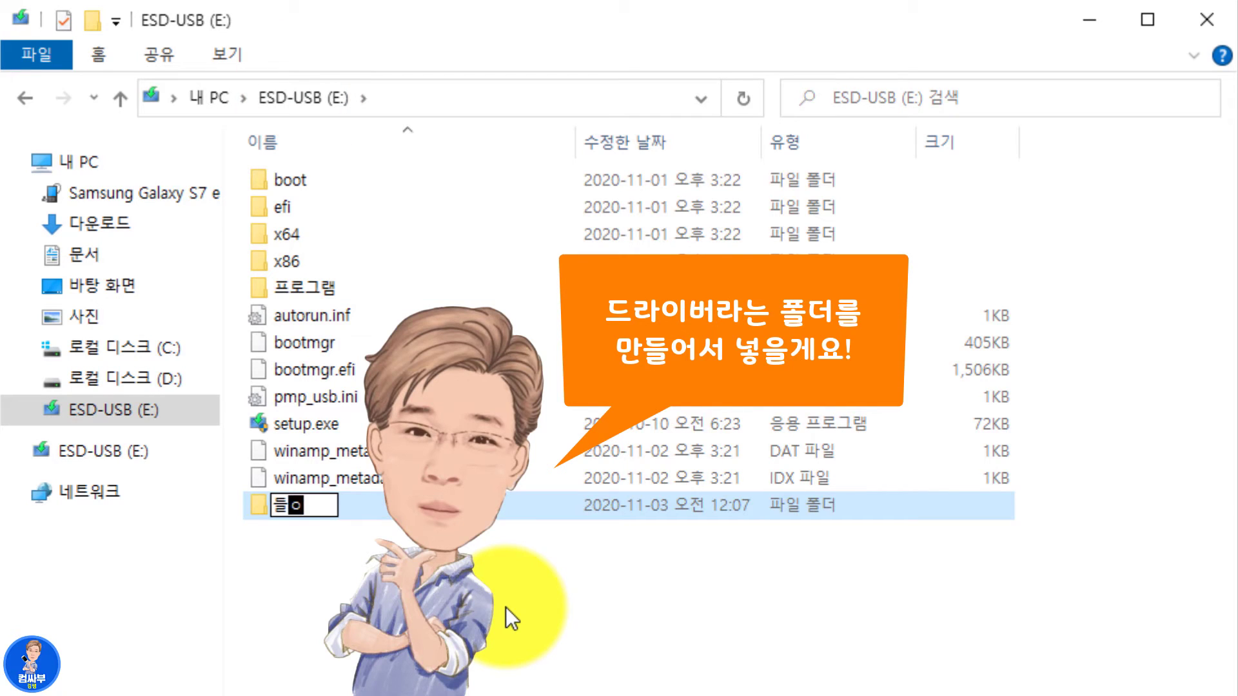
text(드라이버)
key(Return)
- Open the 드라이버 folder and paste the LAN driver archive LanRealtek10_64b_v2015.zip into it
key(Return)
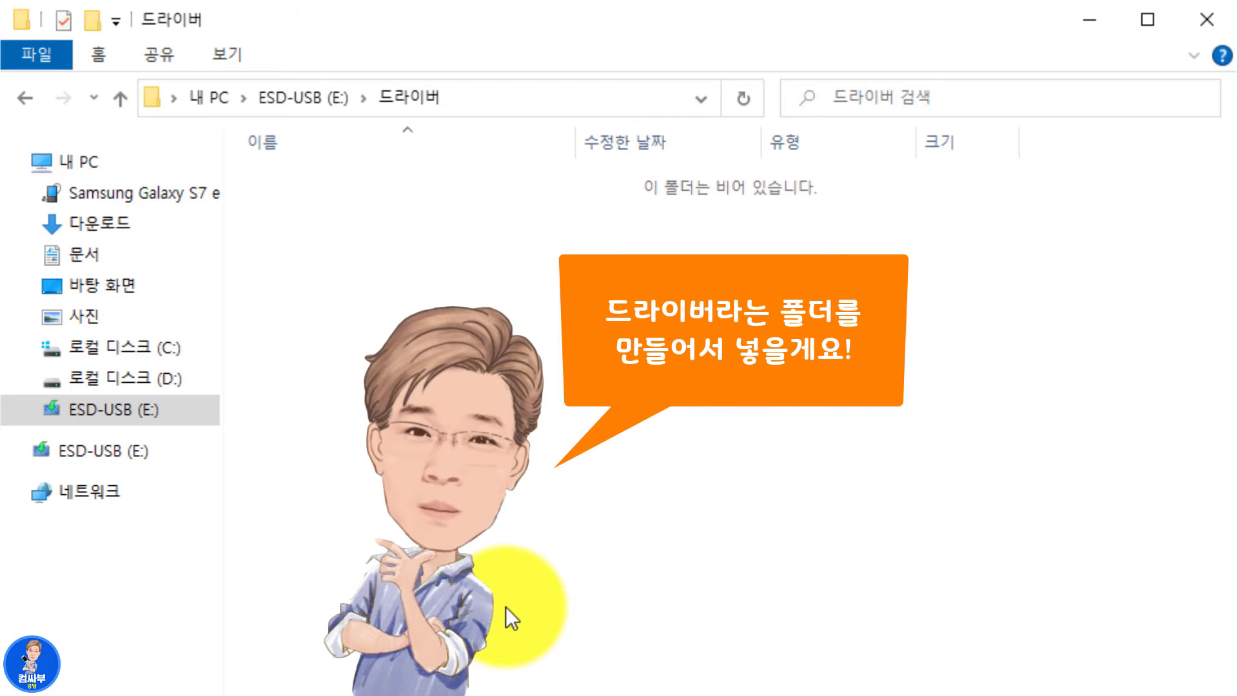
key(ctrl+v)
click(5, 599)
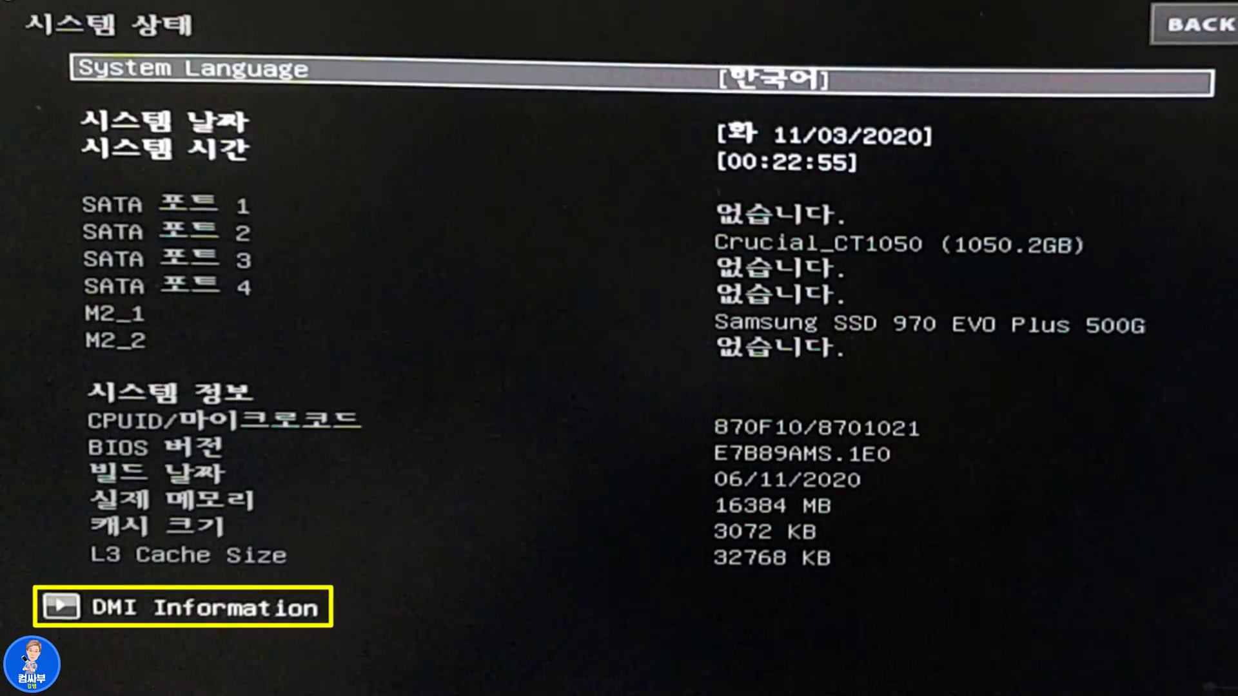
- Open DMI Information from the BIOS system status and examine the motherboard's manufacturer and product name
key(Up)
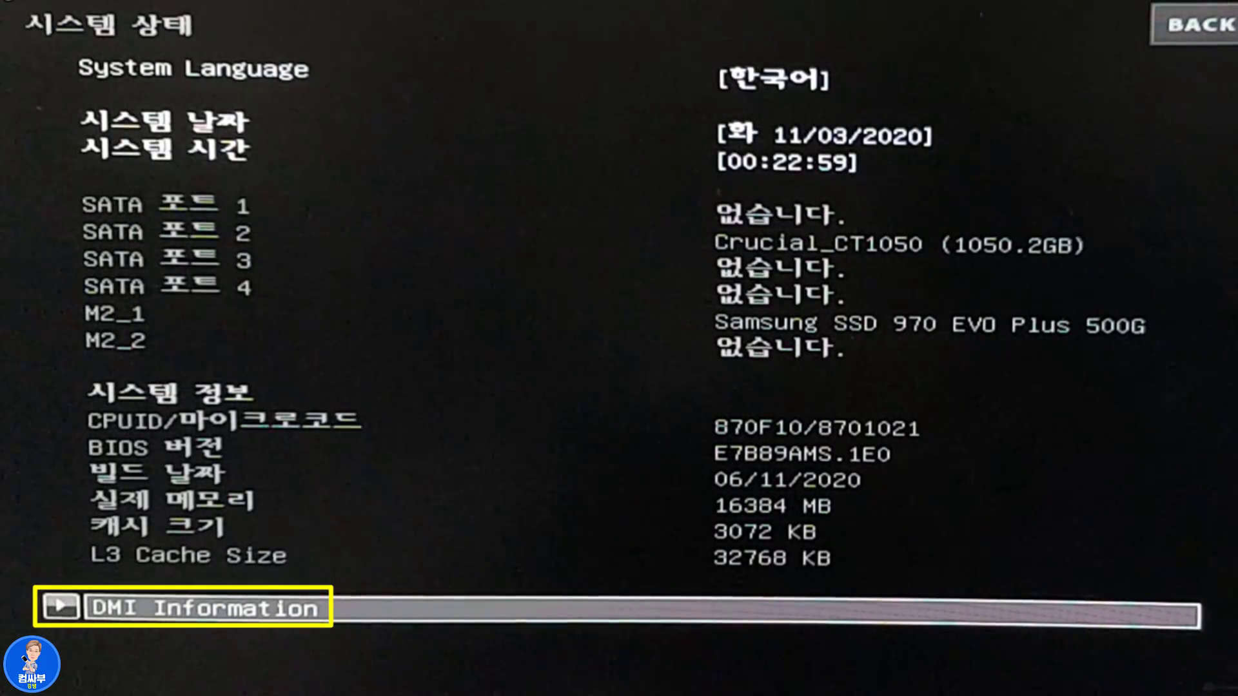
key(Return)
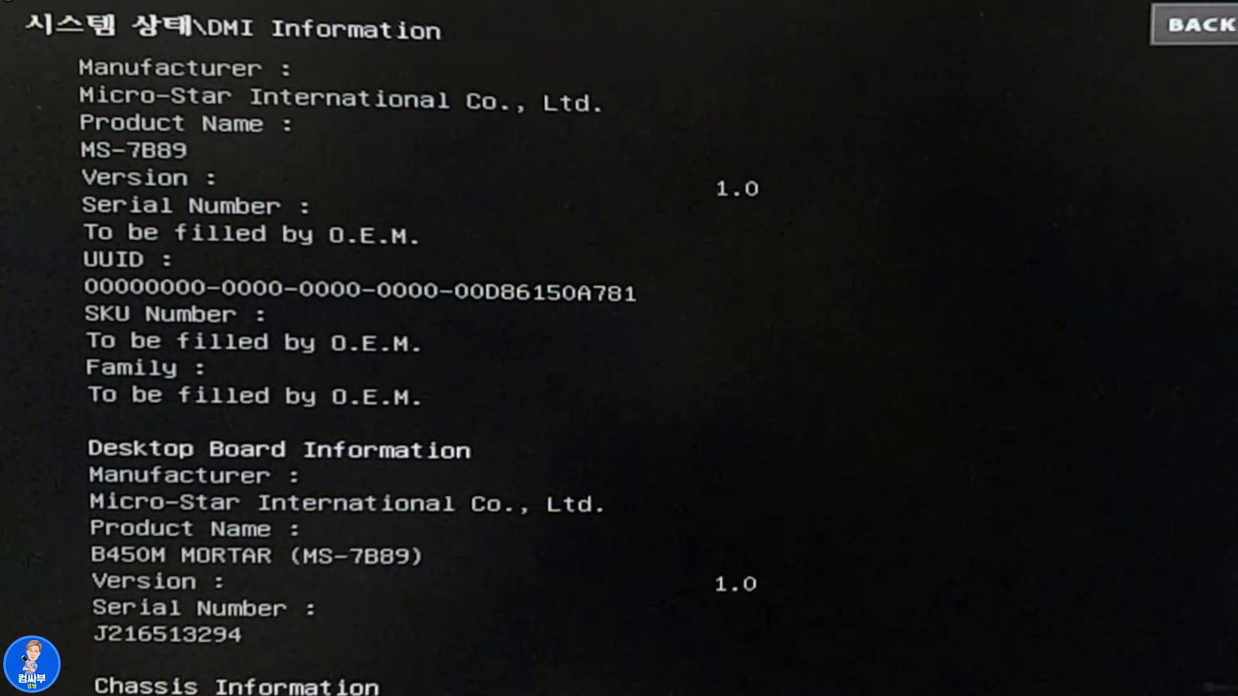
scroll(361, 361, down, 1)
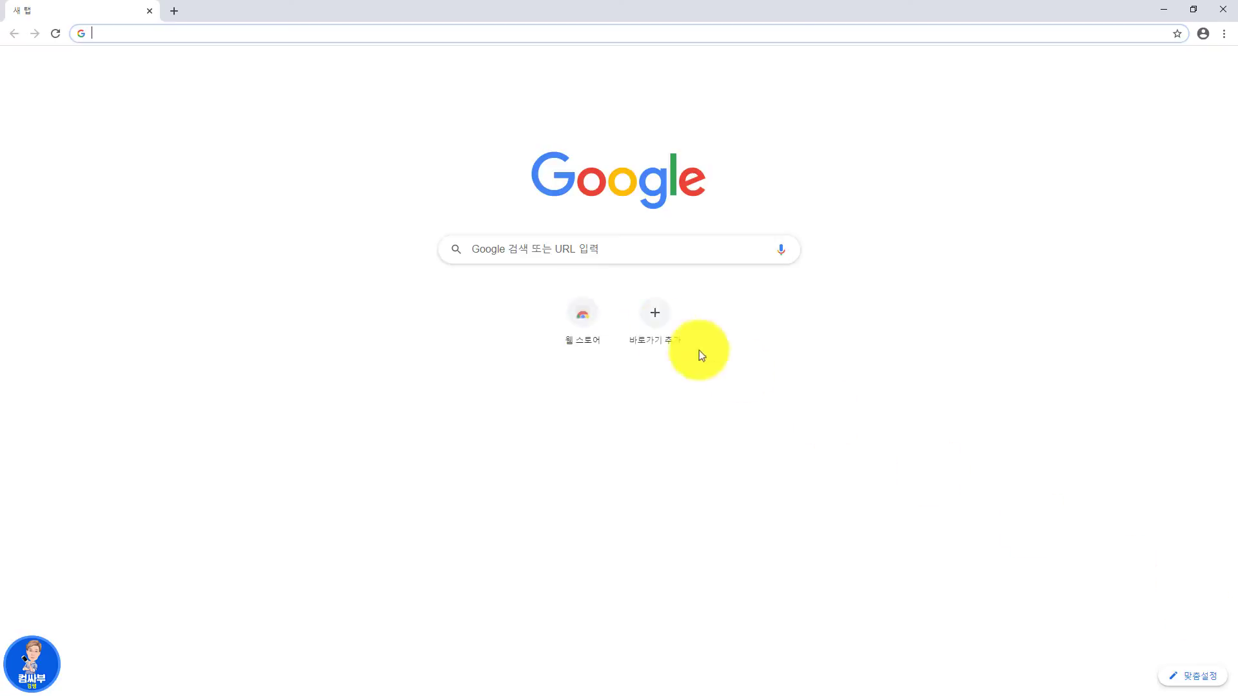
- Search Google for "b450m mortar", without the suggested "max" ending
click(514, 253)
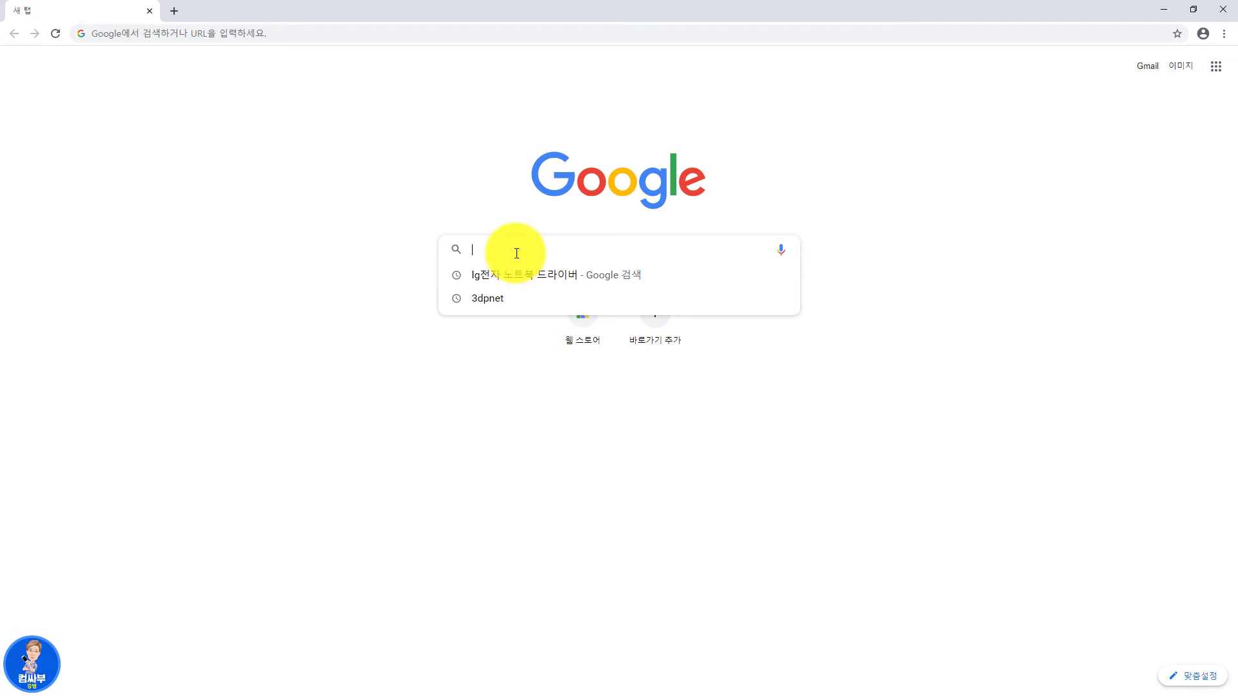
text(b)
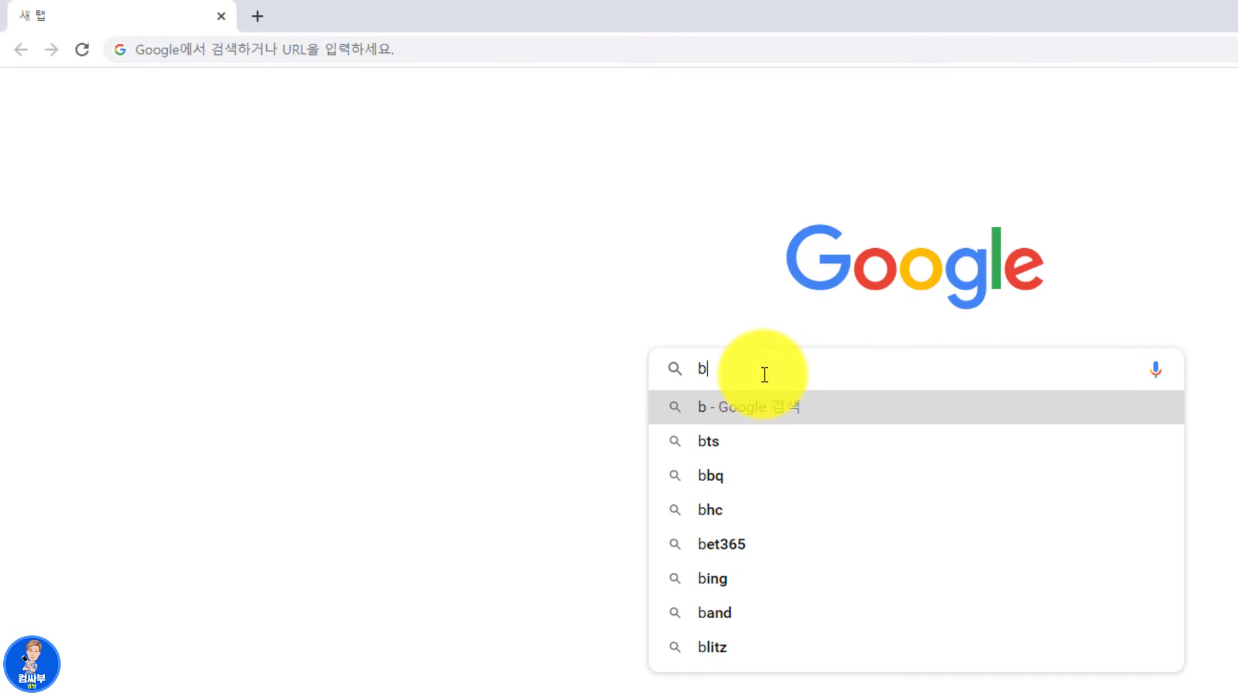
text(450m)
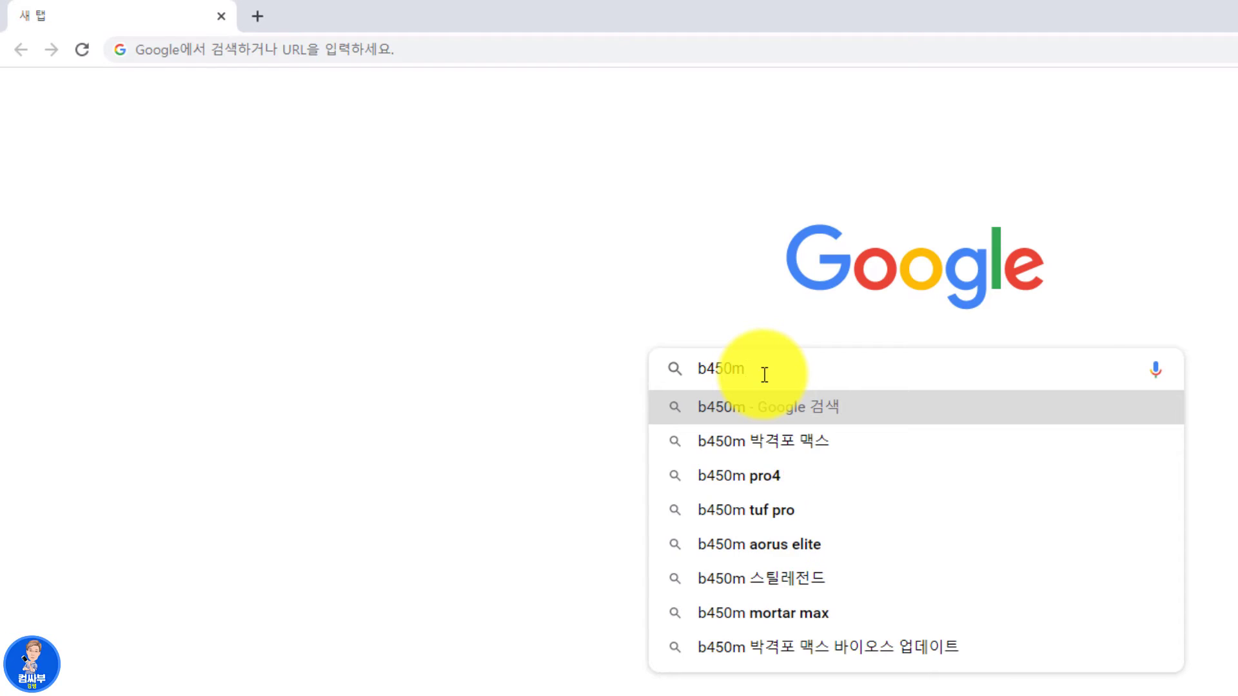
text( mortar)
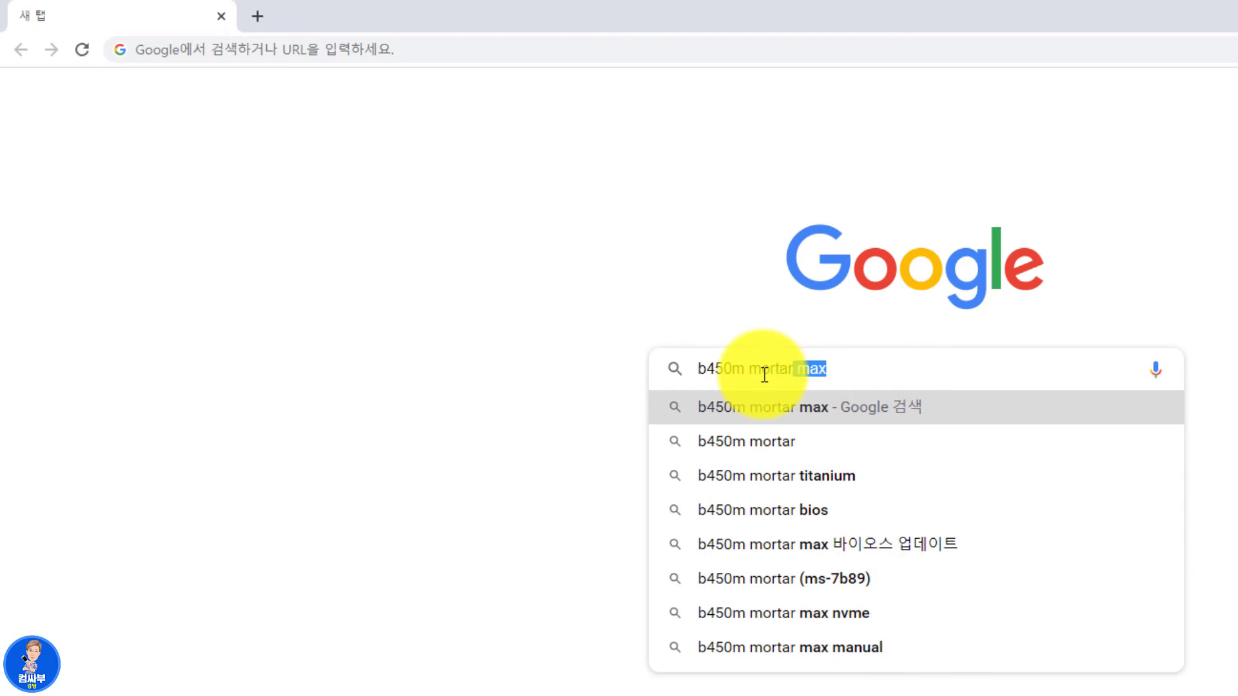
key(BackSpace)
key(Return)
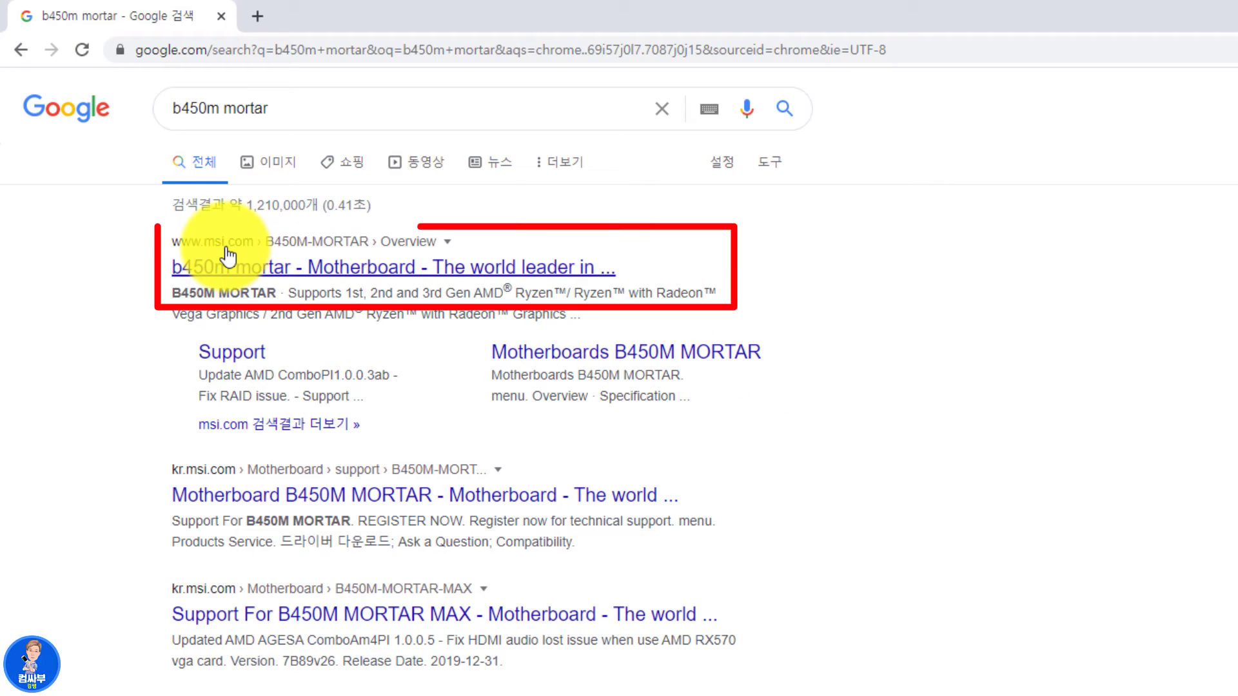
- Open the MSI B450M MORTAR product page, block its location request and dismiss the translation offer
click(353, 276)
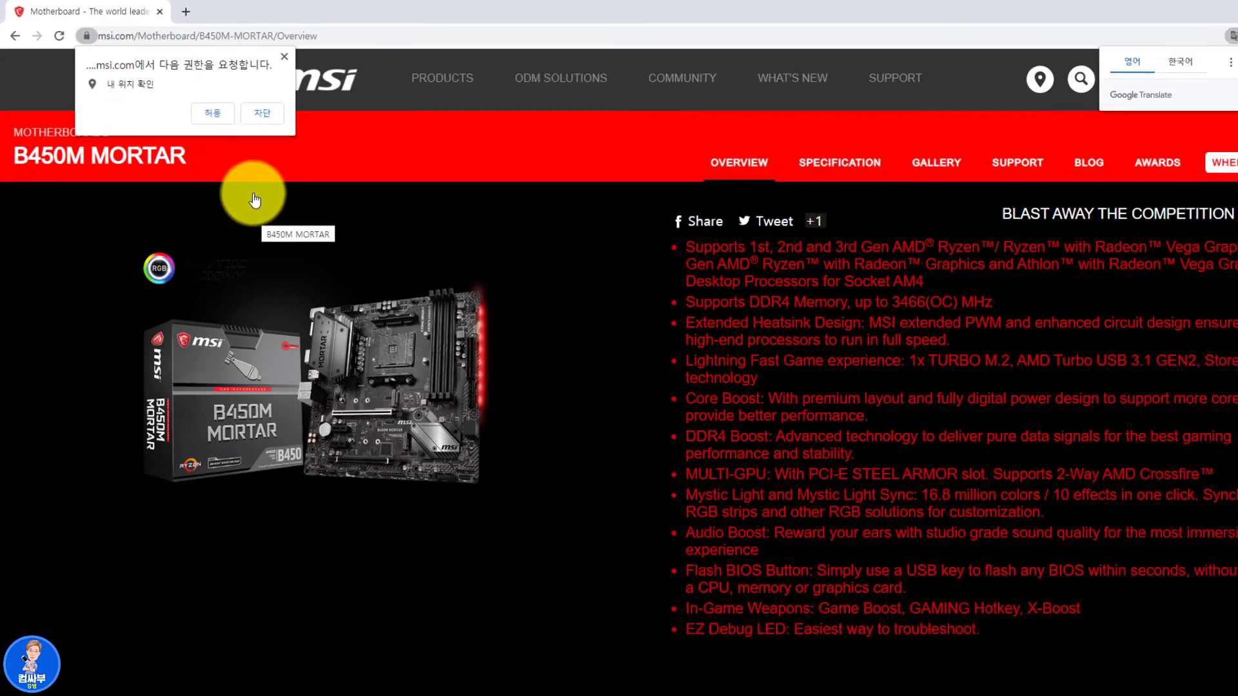
click(242, 106)
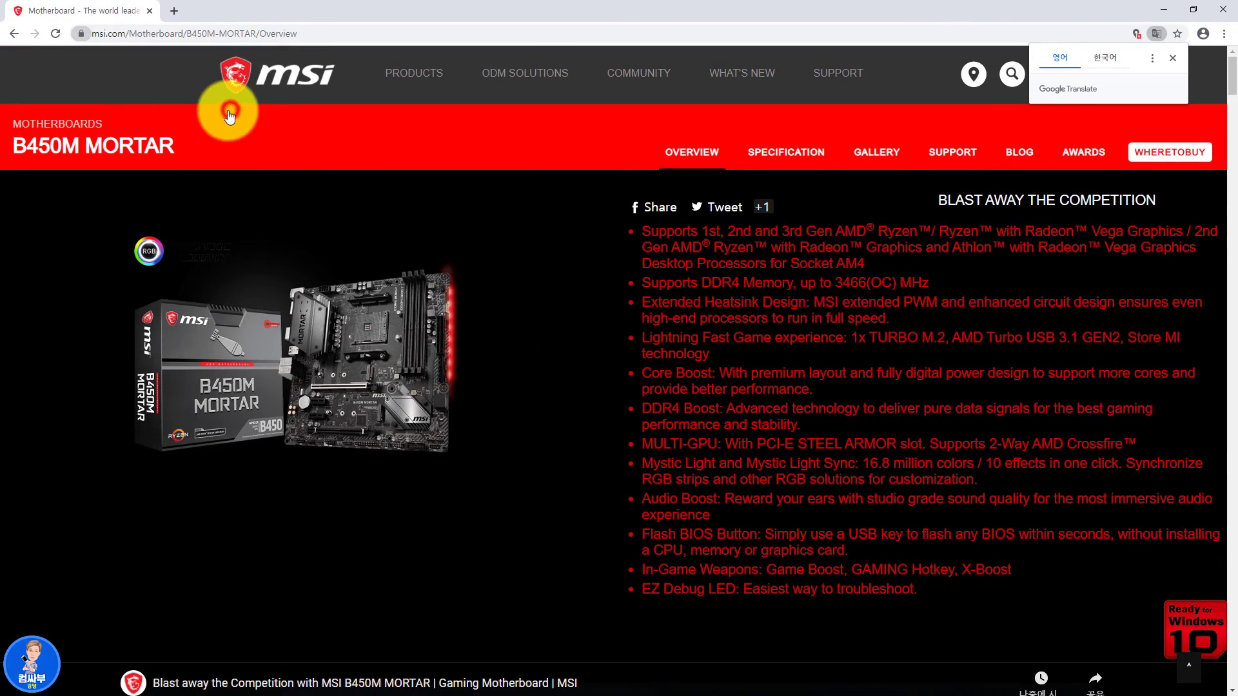
click(1173, 58)
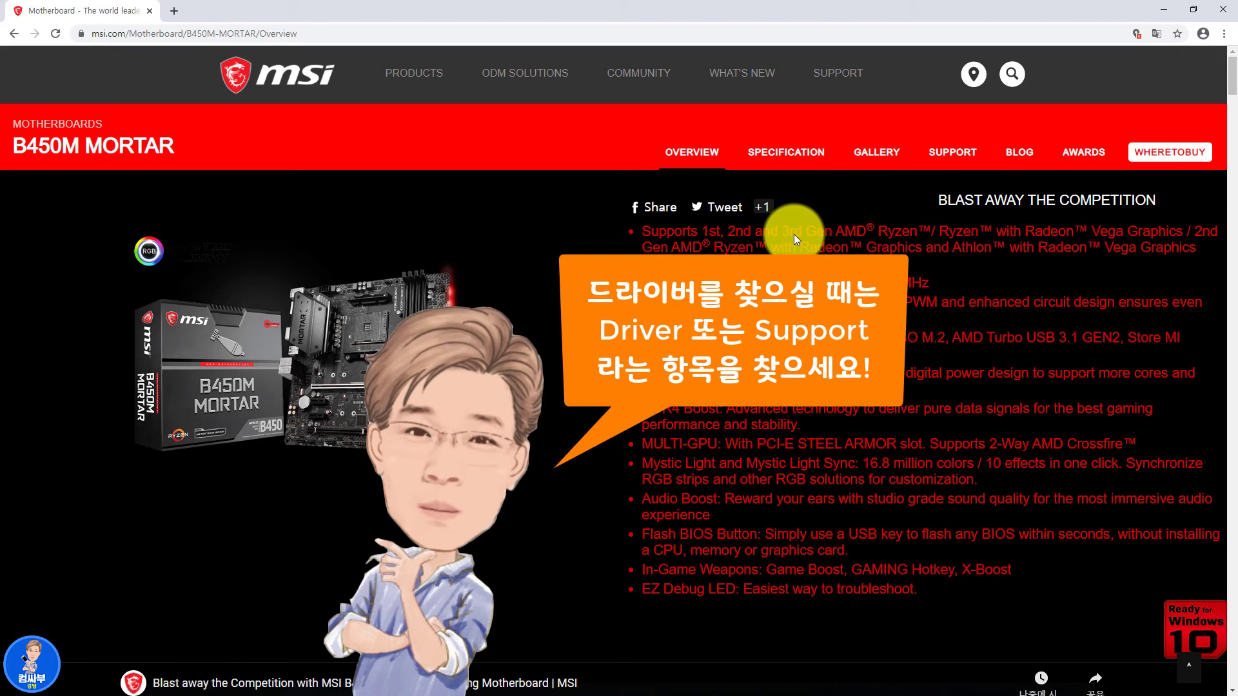
- Open the driver downloads on the B450M MORTAR support page and select Win10 64 as the operating system
click(961, 162)
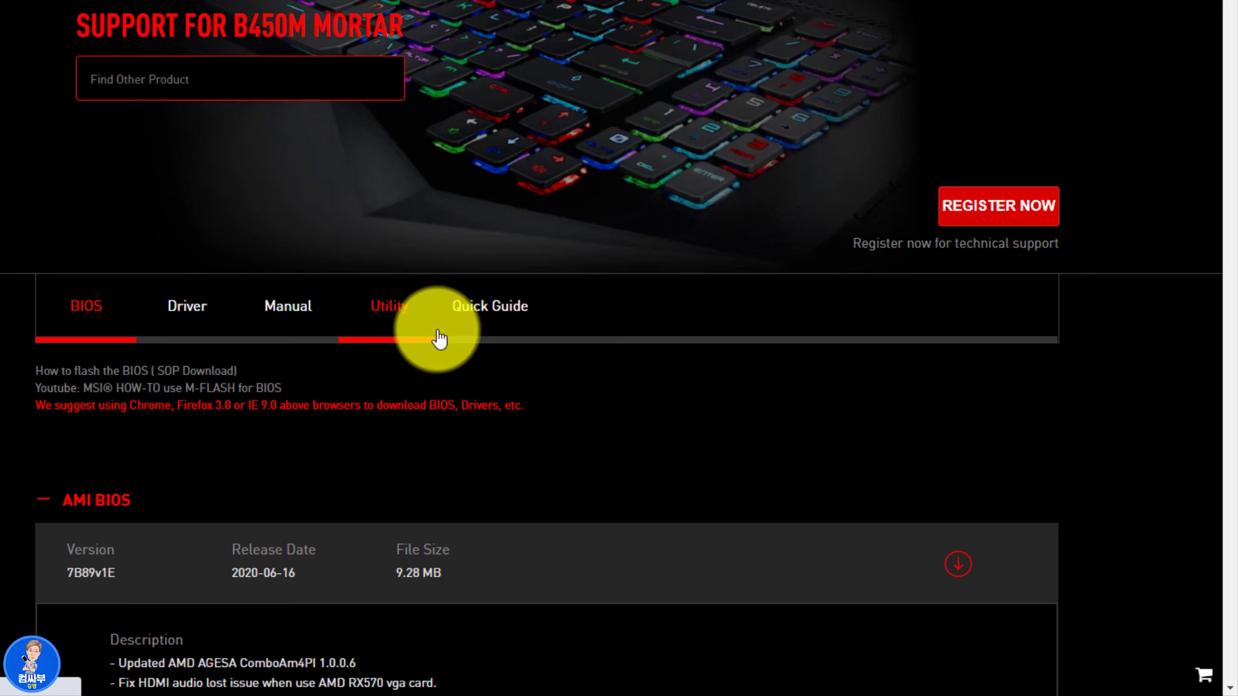
click(200, 322)
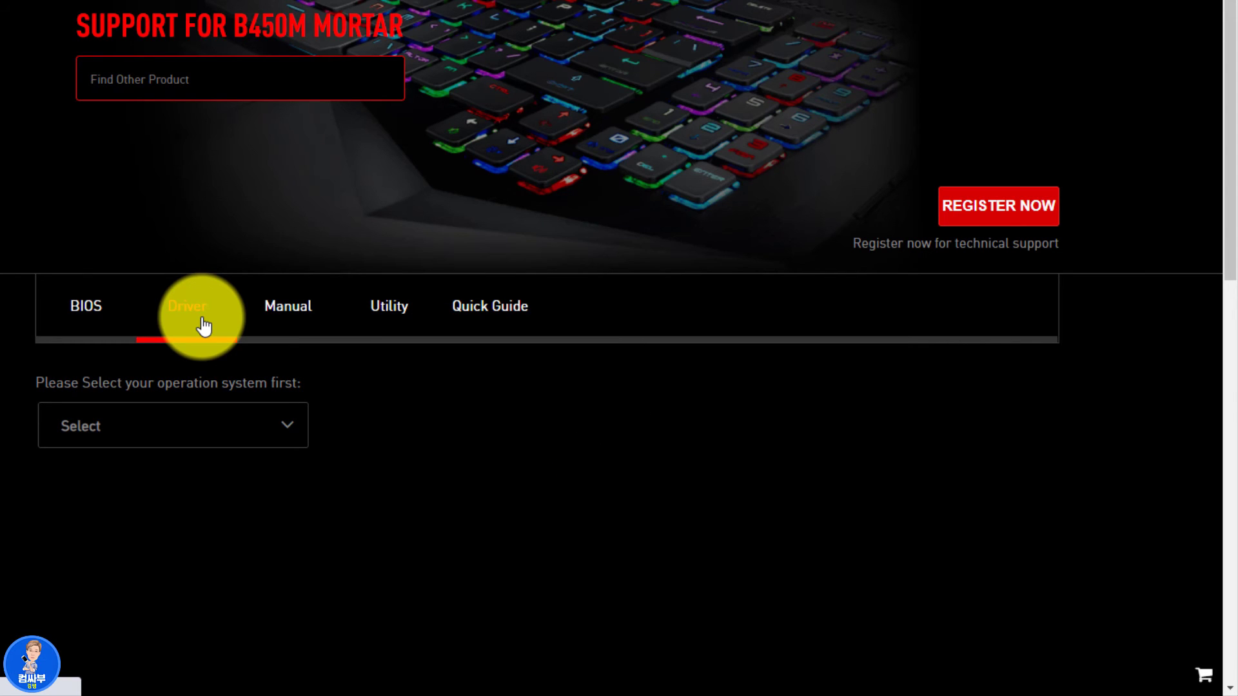
click(132, 439)
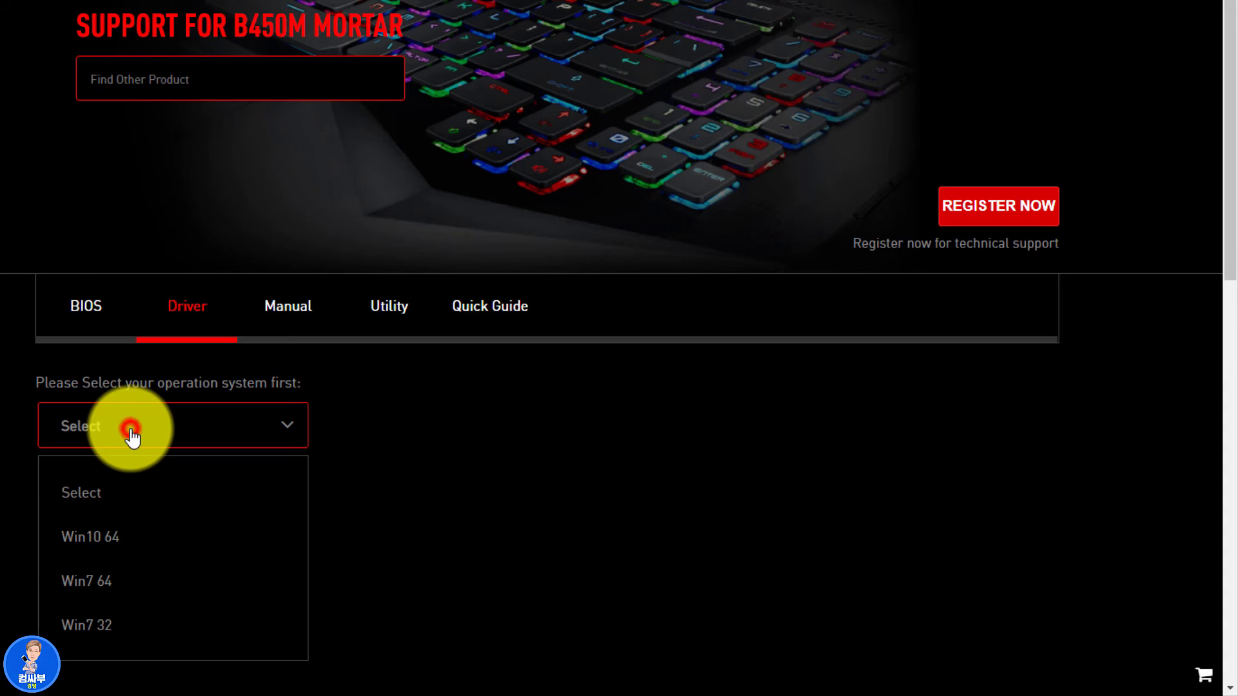
scroll(225, 382, down, 5)
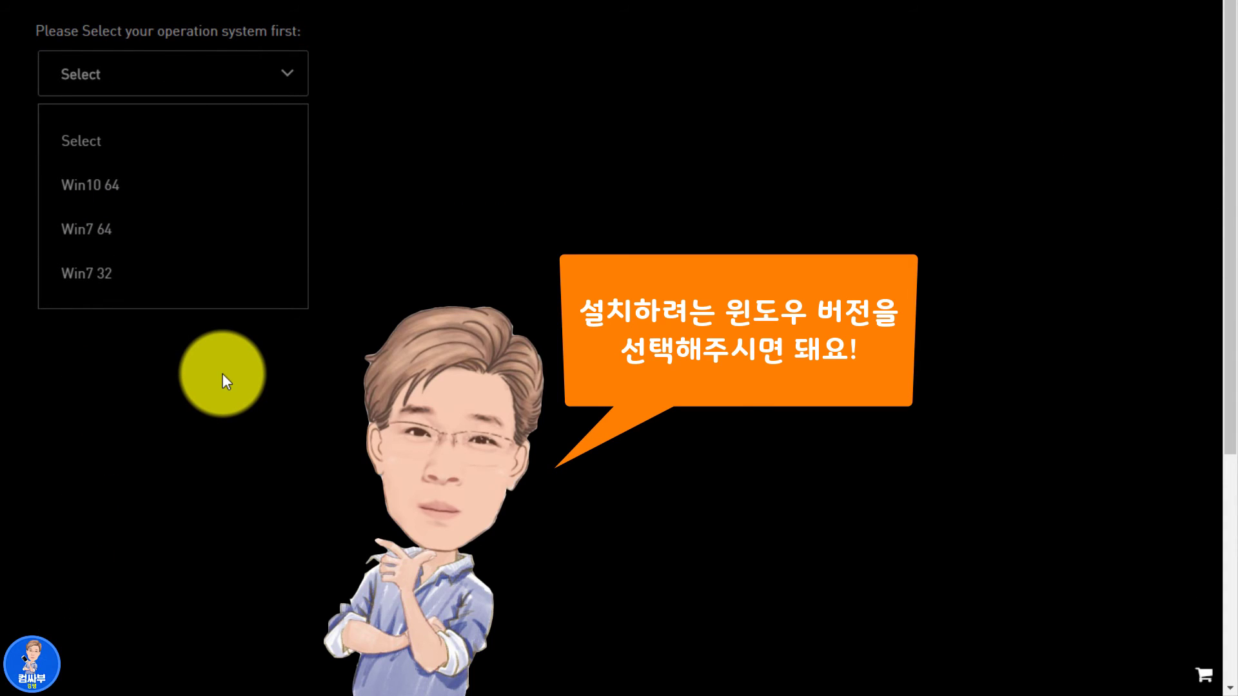
key(Up)
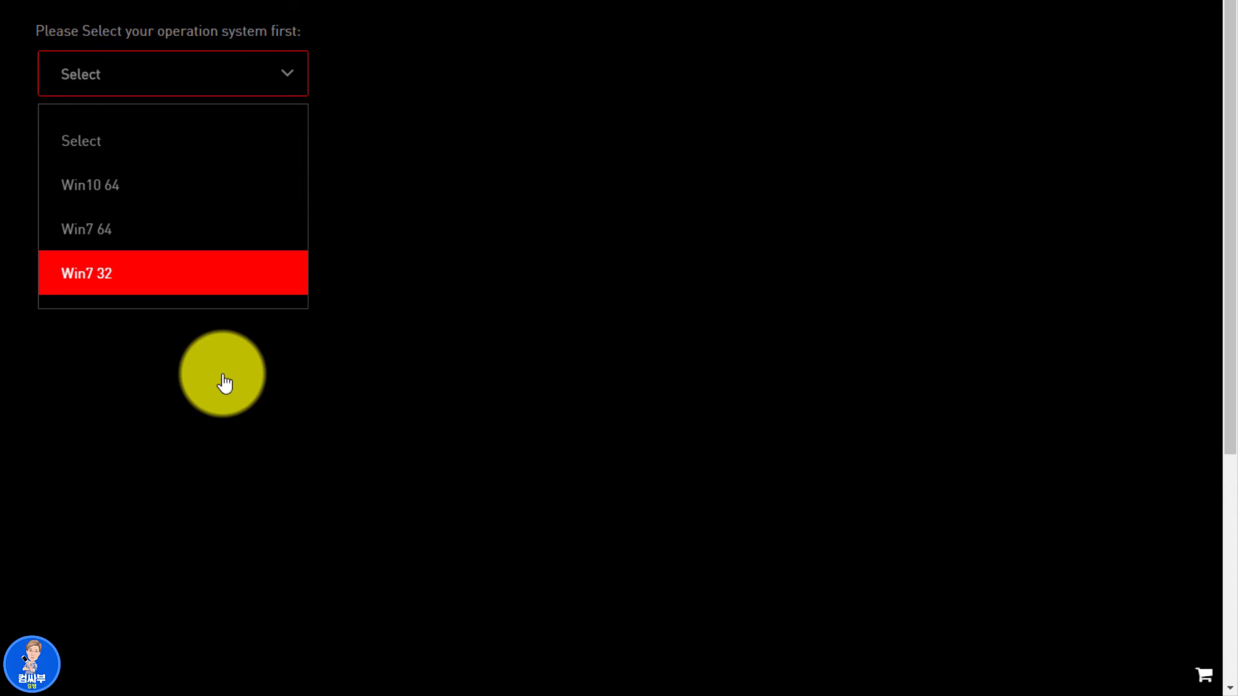
key(Up)
key(Up)
click(98, 184)
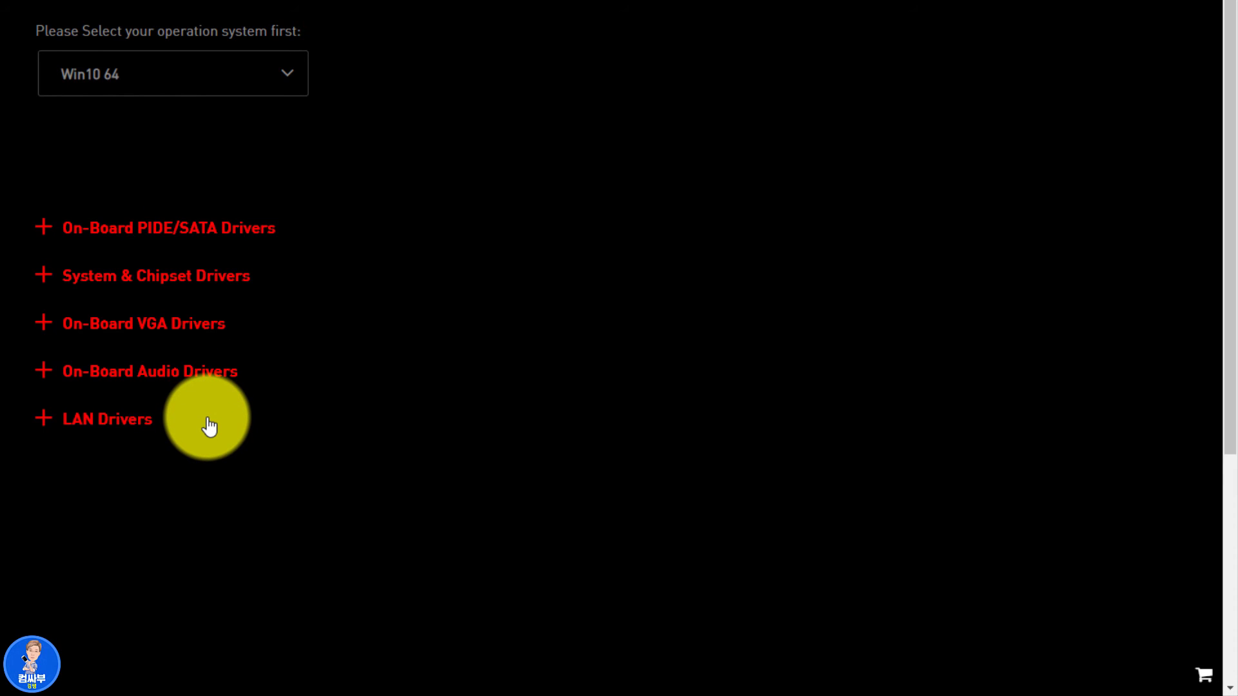
- Download the Realtek PCI-E Ethernet Drivers from the LAN Drivers category and show the downloaded zip in its folder
click(101, 427)
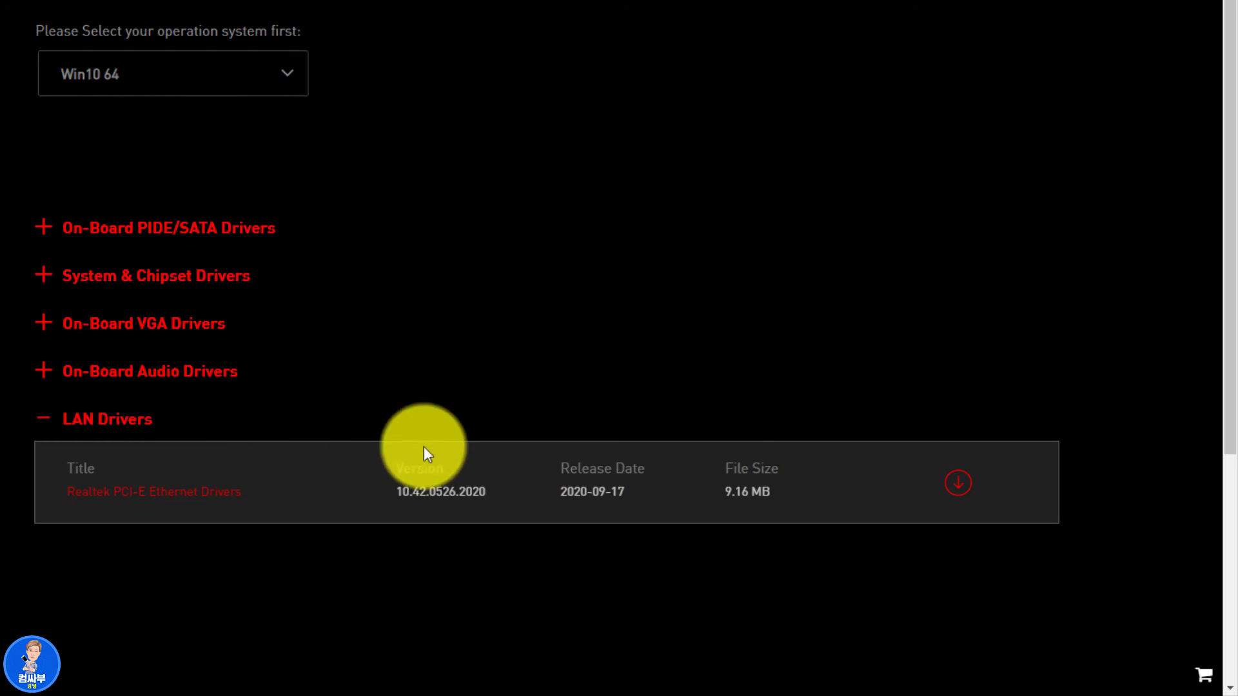
click(962, 490)
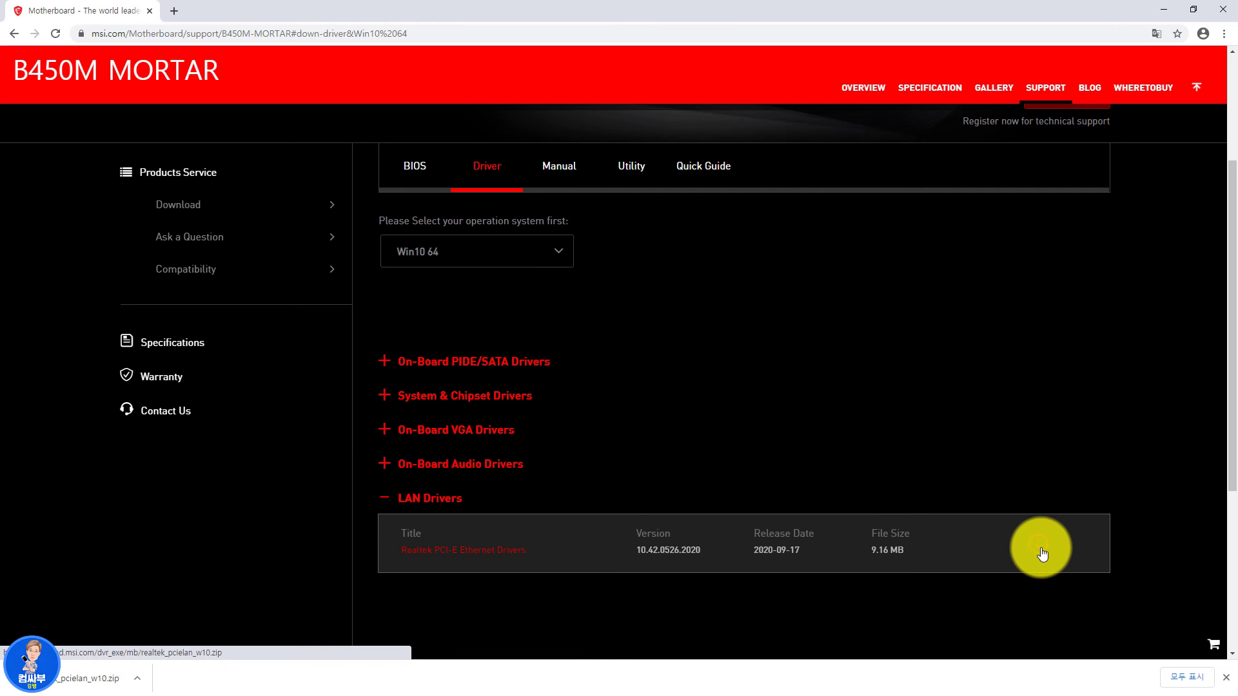
click(137, 678)
click(195, 640)
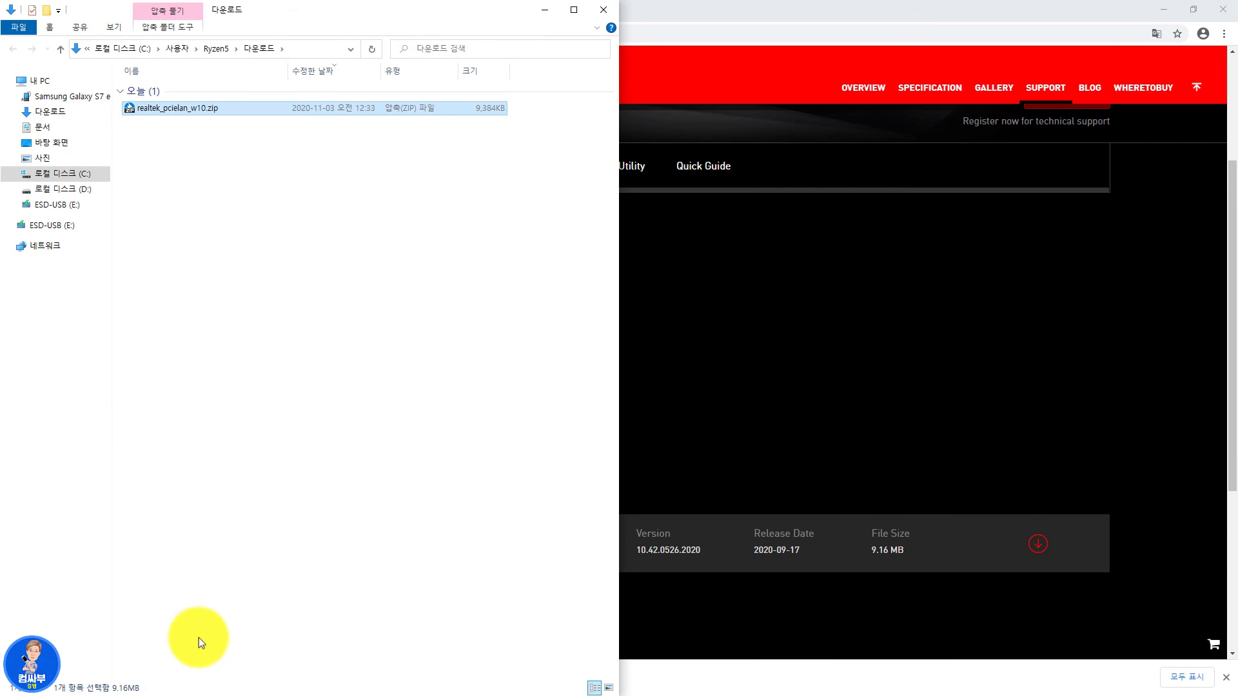
- Open a second File Explorer window and go to the 드라이버 folder on ESD-USB (E:)
click(447, 538)
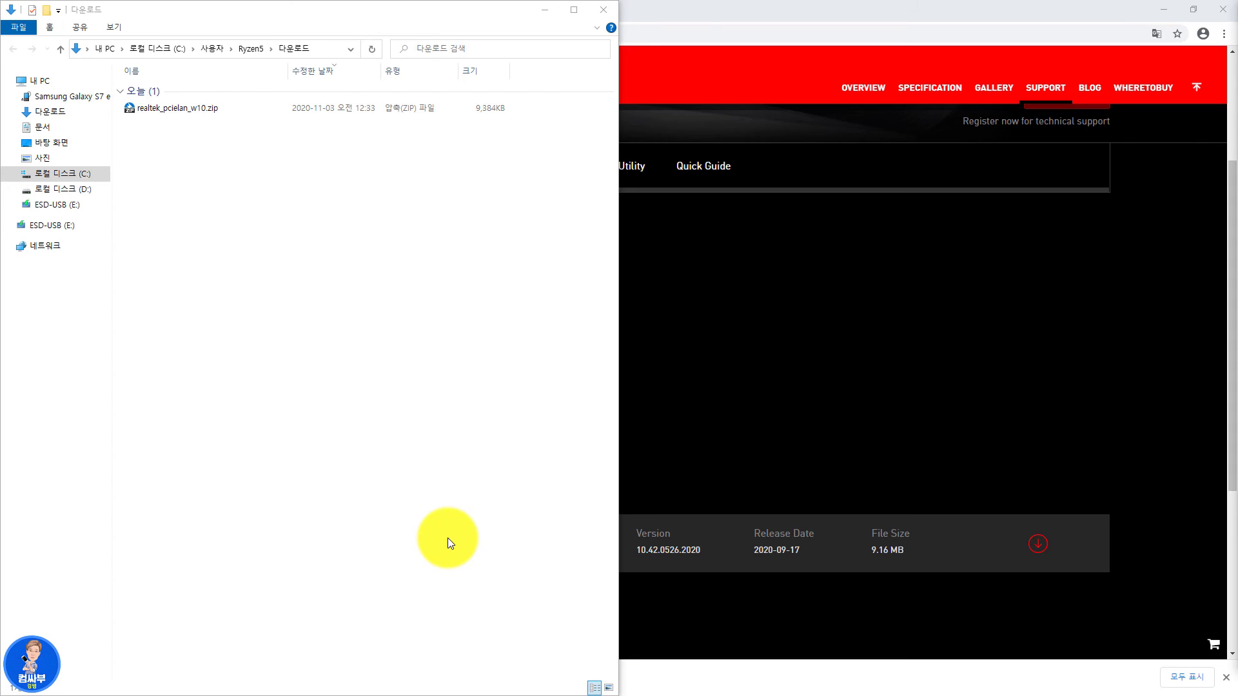
key(ctrl+n)
click(685, 206)
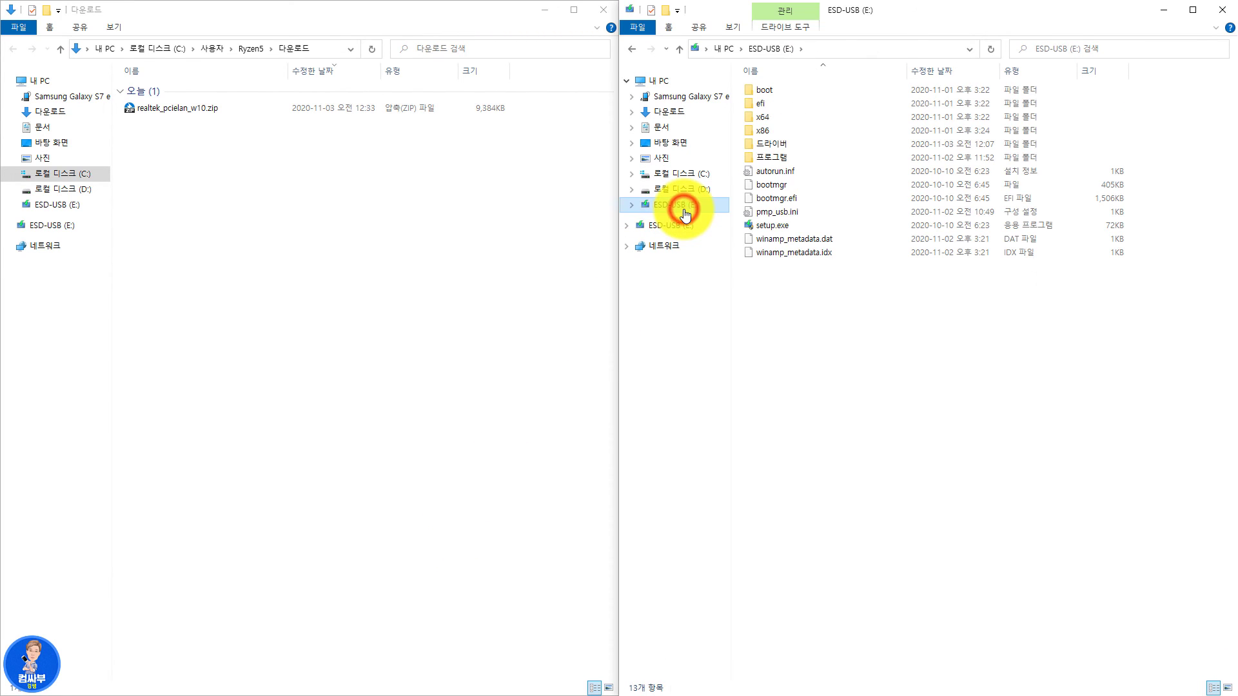
double_click(779, 145)
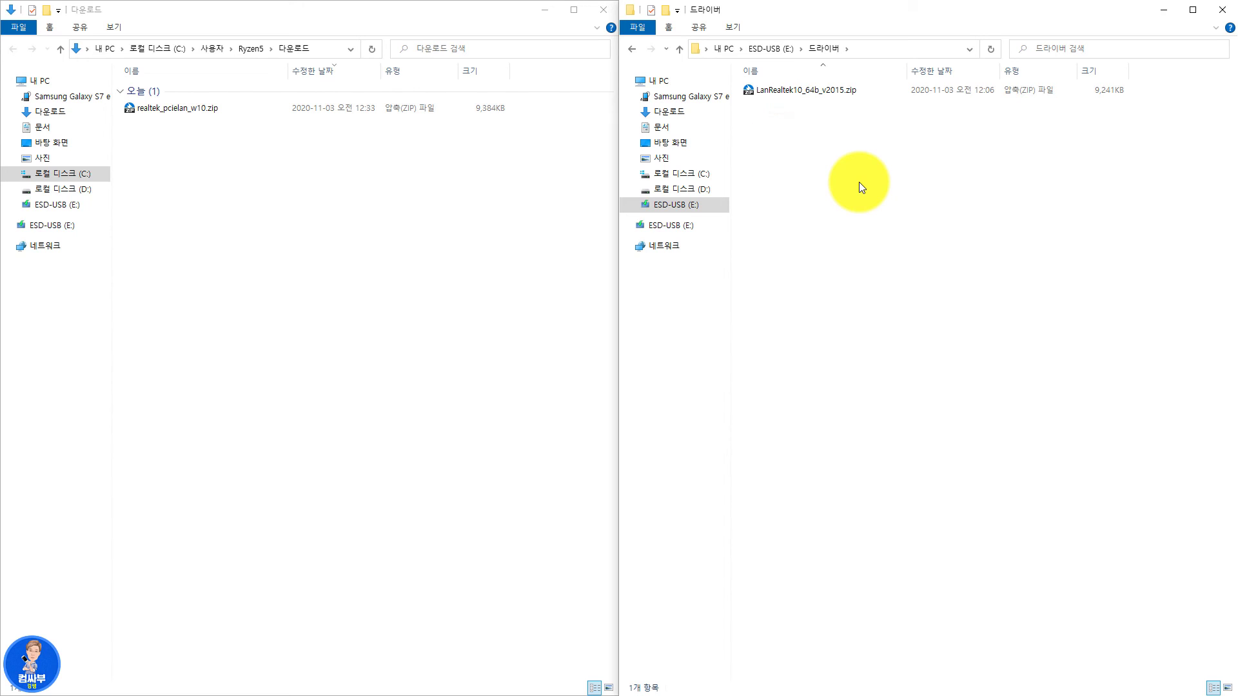
- Copy realtek_pcielan_w10.zip from the downloads folder into the 드라이버 folder on ESD-USB (E:)
click(182, 108)
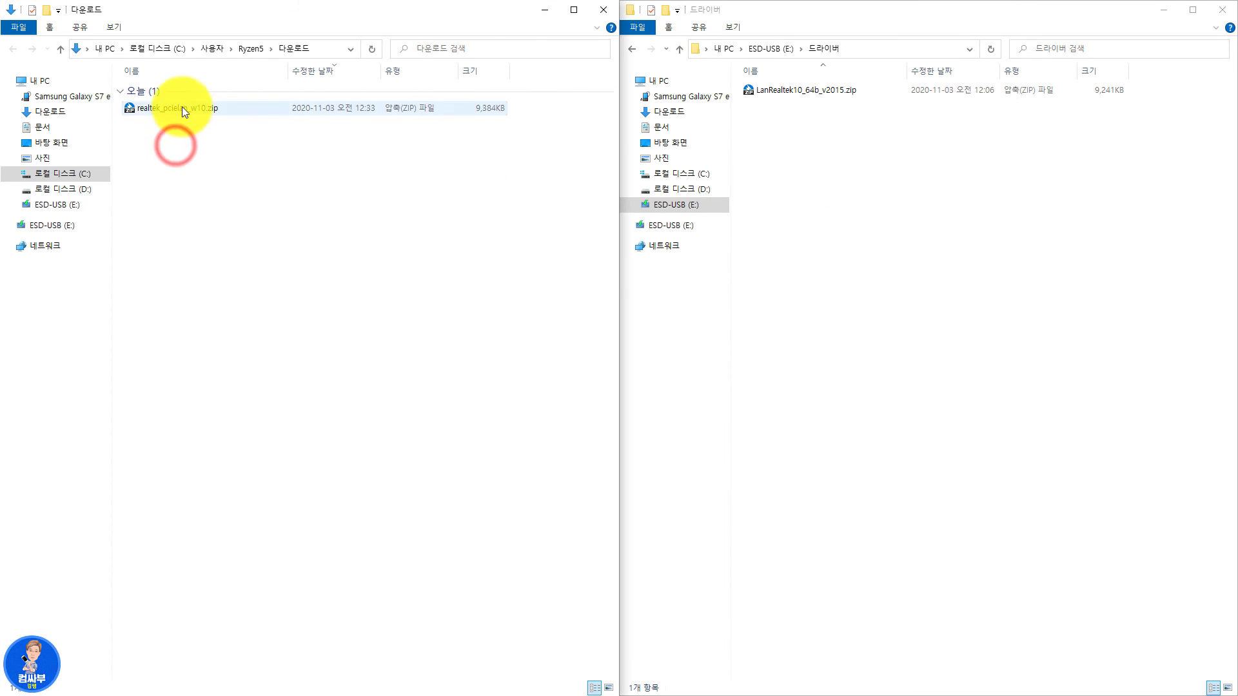
drag(204, 121, 832, 213)
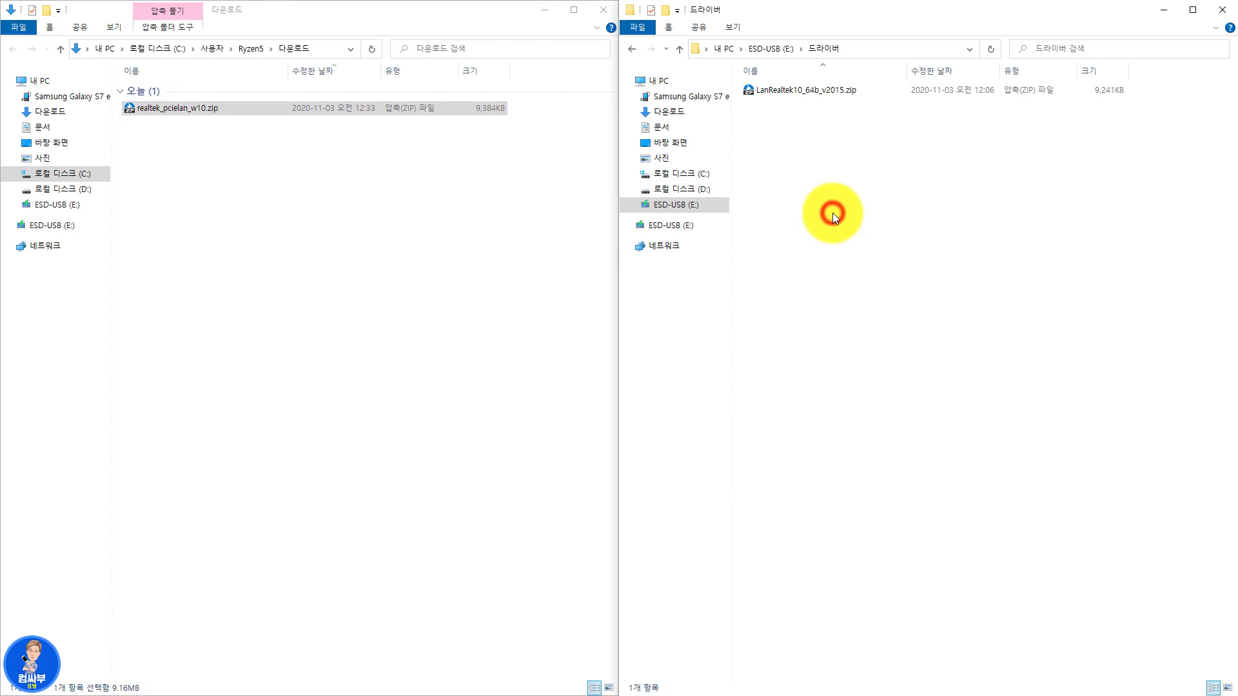
click(281, 295)
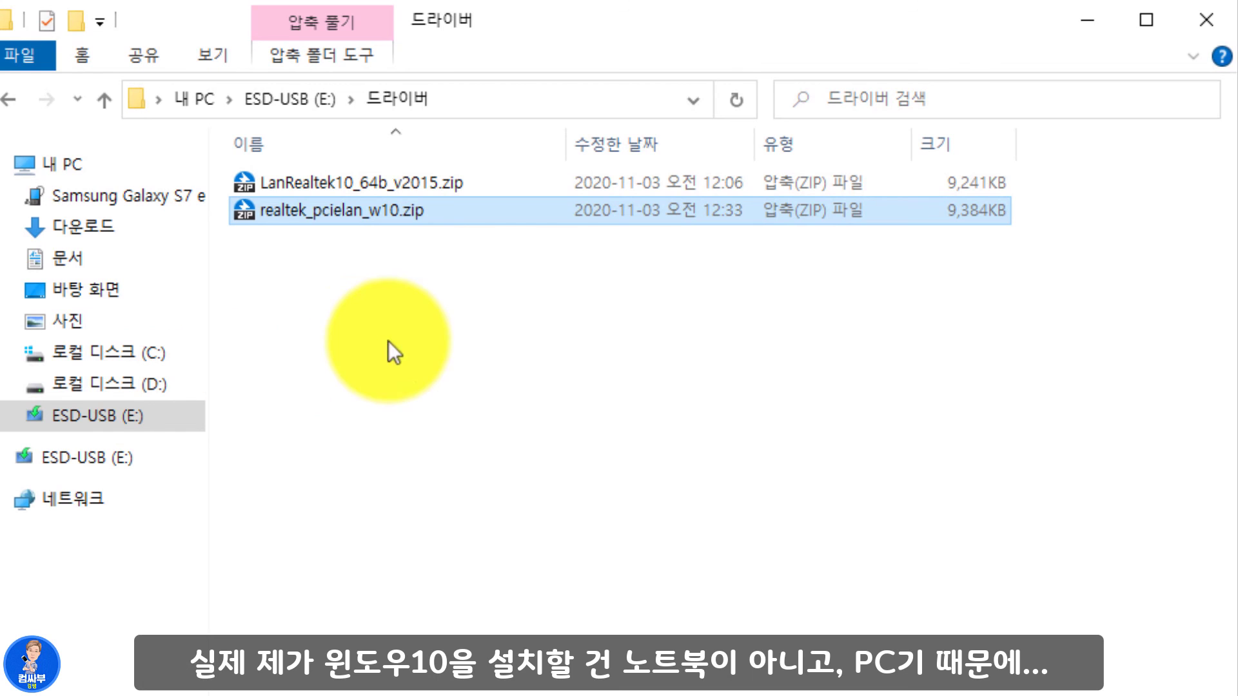
- Delete LanRealtek10_64b_v2015.zip from the 드라이버 folder and select the realtek_pcielan_w10.zip file
click(362, 186)
key(Delete)
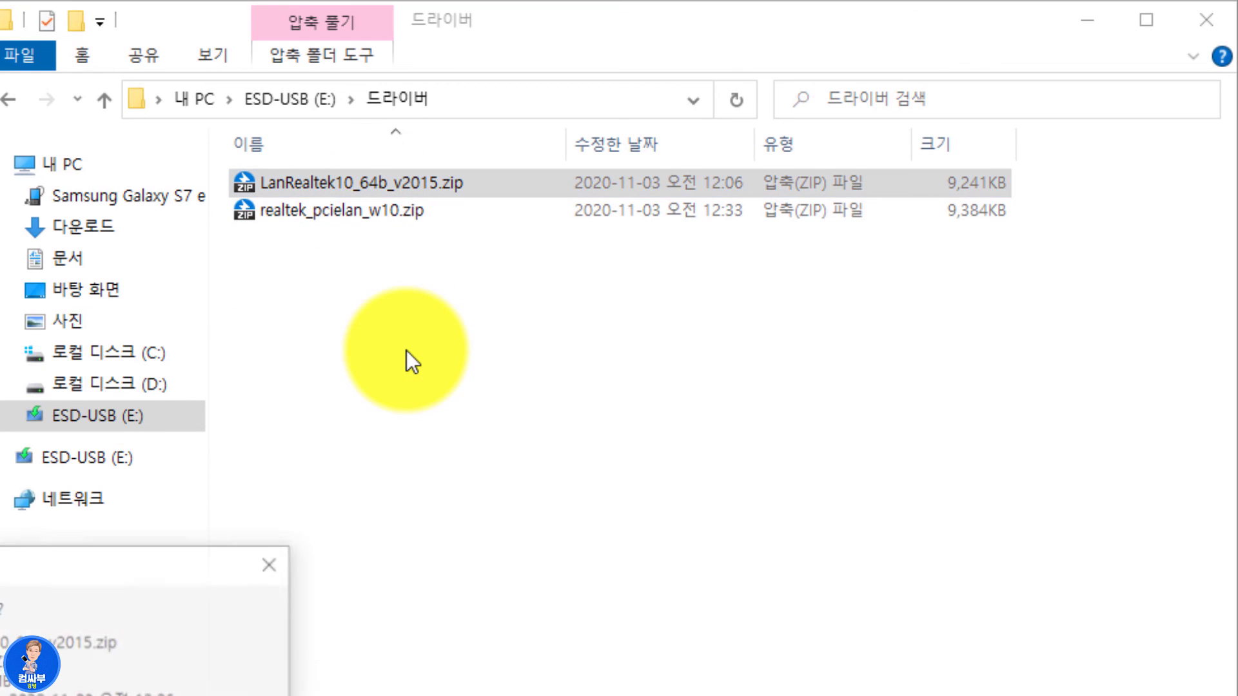
click(207, 673)
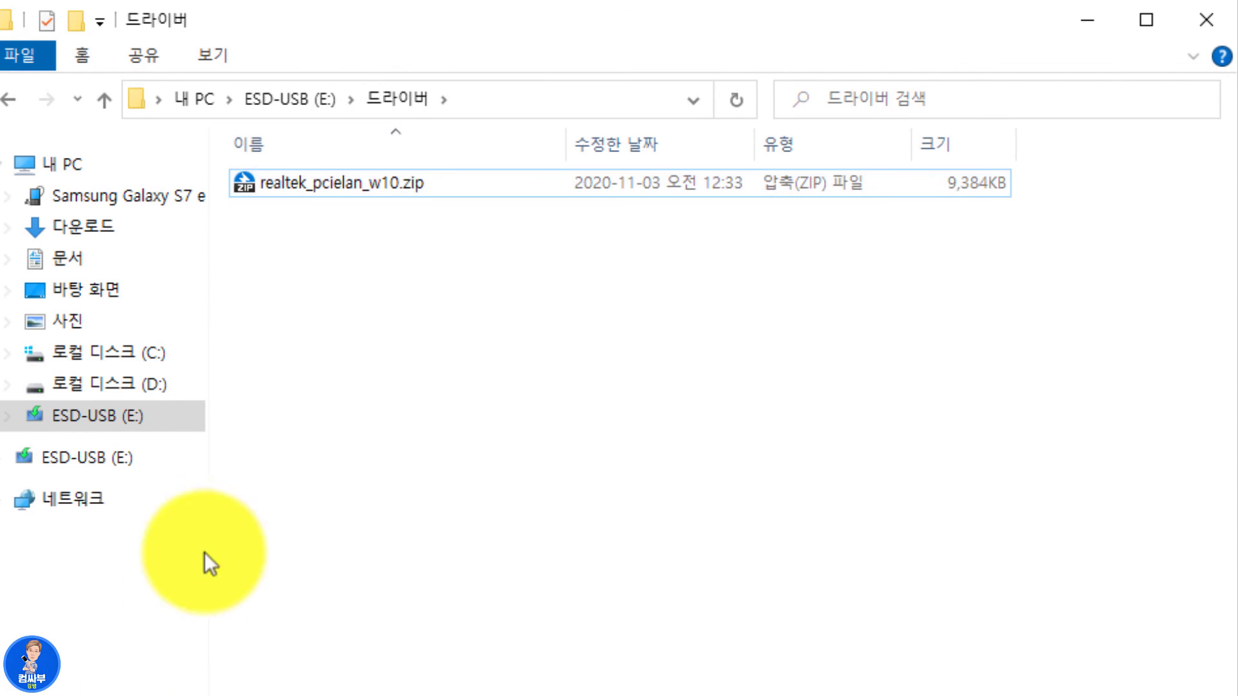
click(351, 187)
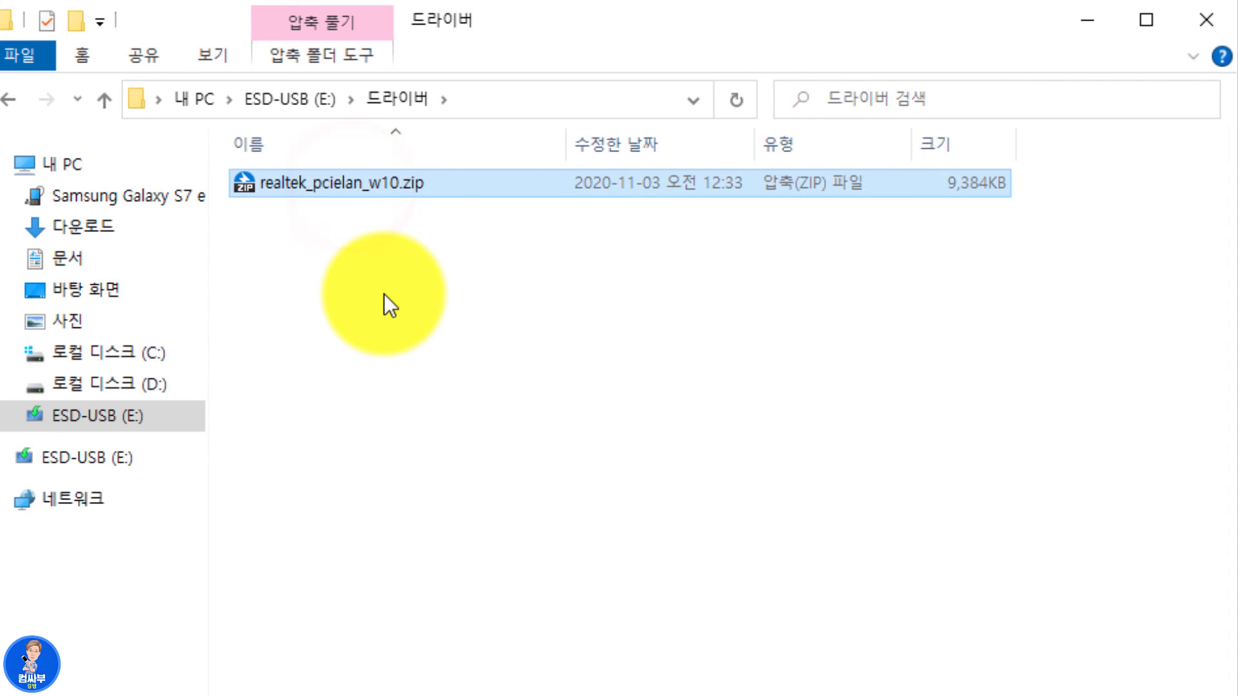